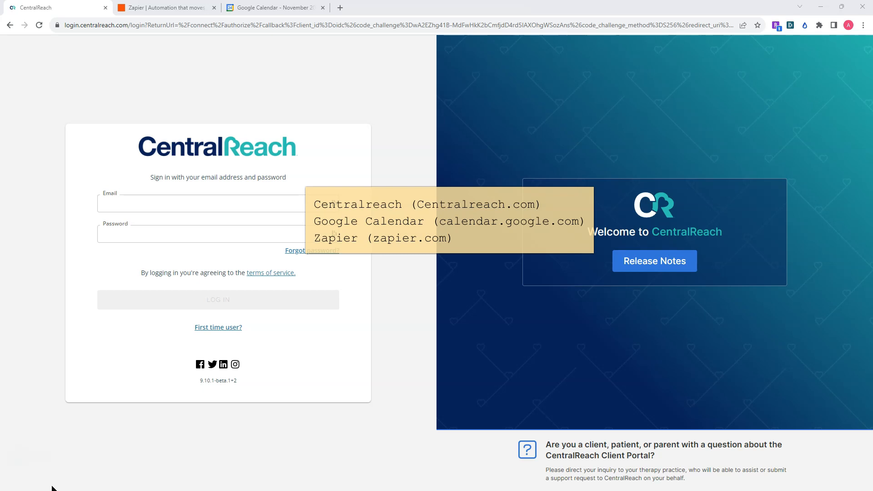
# Log in to CentralReach with the account's email and password.
pyautogui.click(82, 207)
pyautogui.click(163, 8)
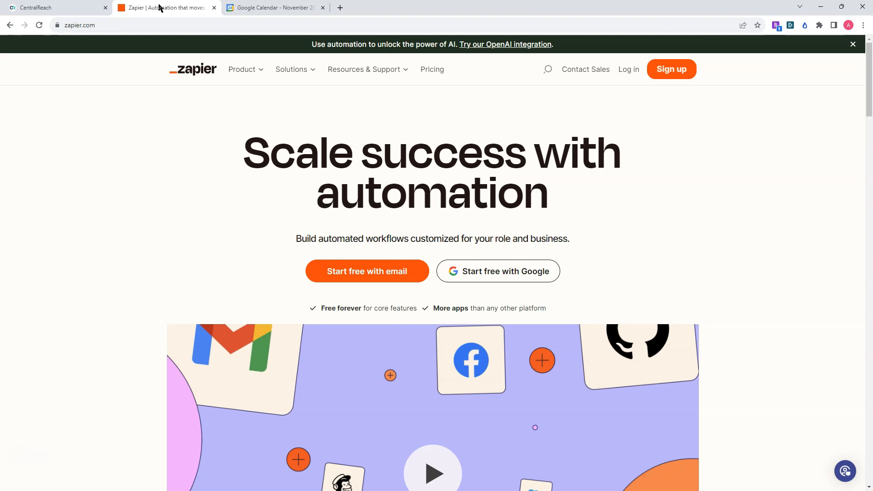
pyautogui.click(60, 8)
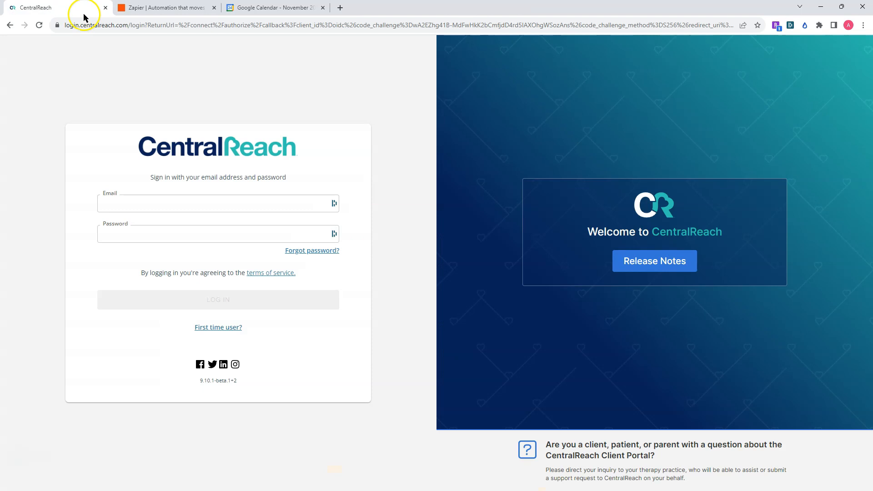
pyautogui.click(141, 202)
pyautogui.click(190, 252)
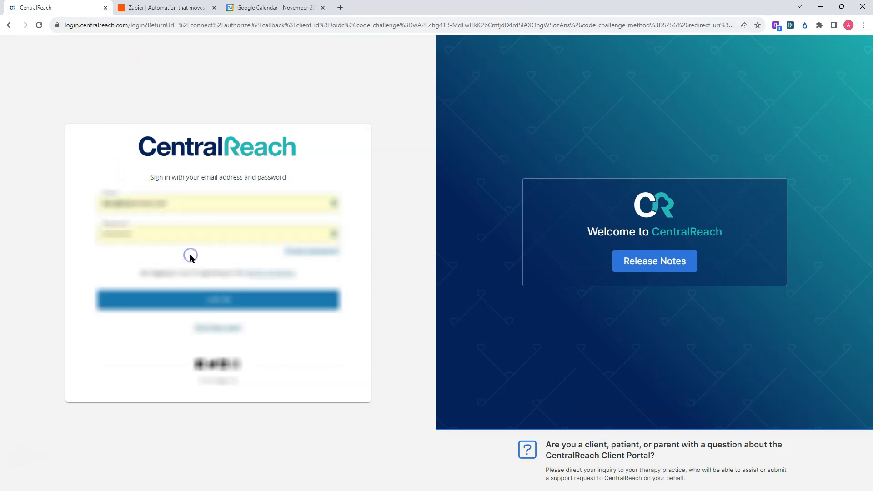
pyautogui.click(248, 302)
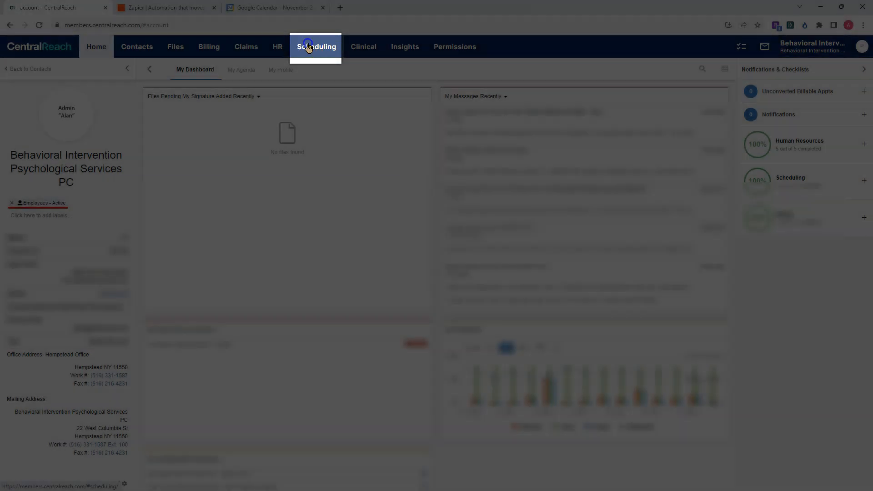
# Open the Scheduling module's personal calendar and bring up its Calendar Feed export.
pyautogui.moveTo(307, 47)
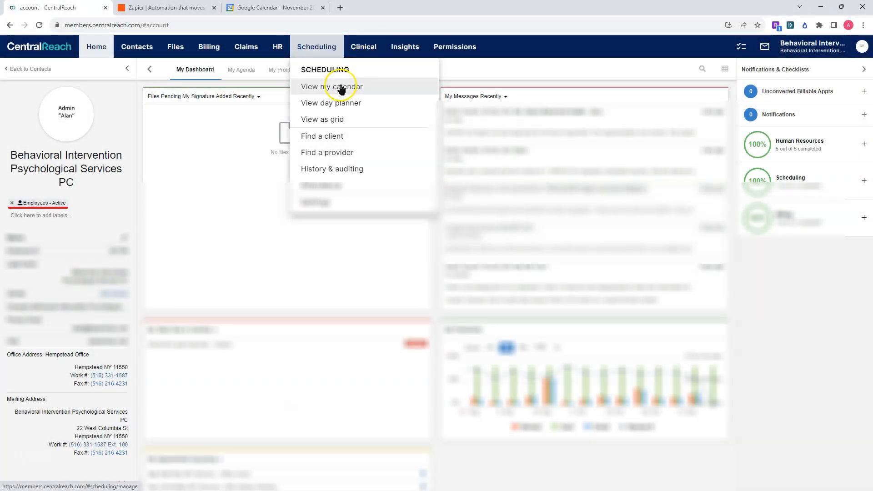
pyautogui.click(341, 89)
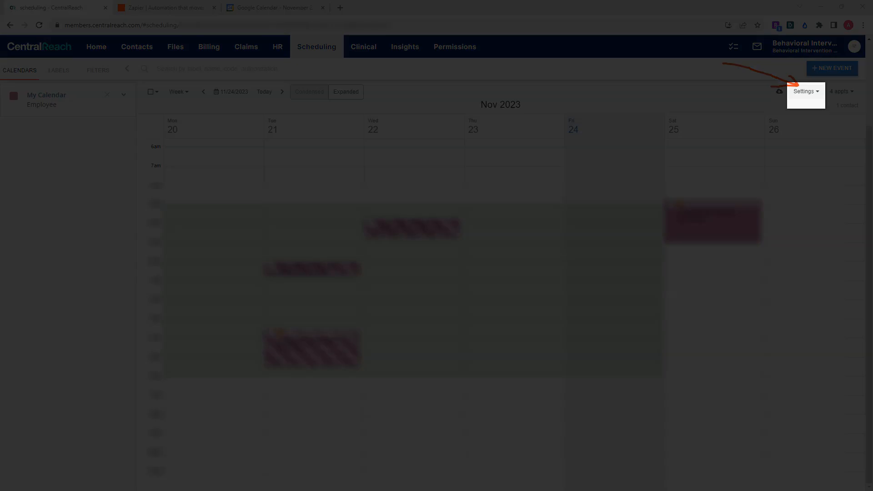
pyautogui.click(817, 92)
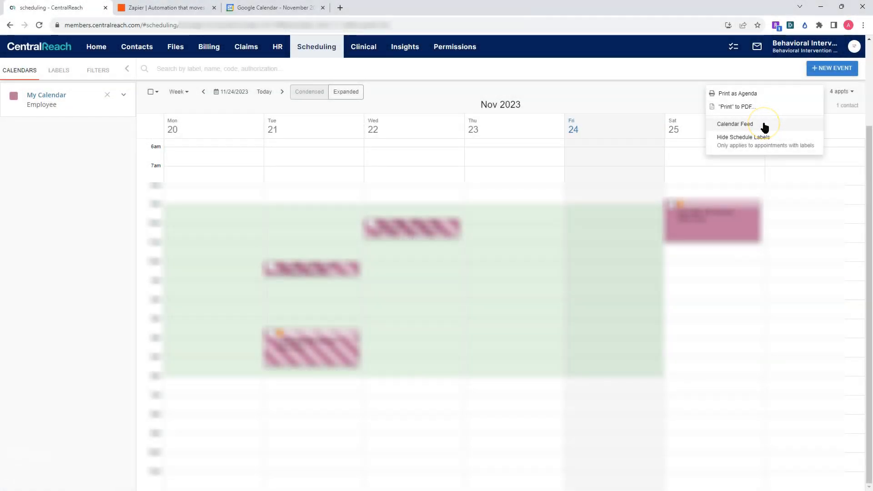
pyautogui.click(757, 124)
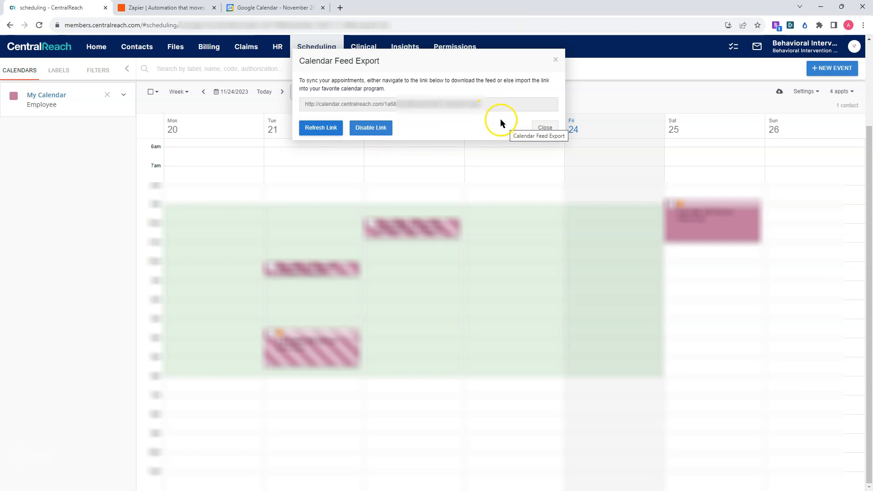
# Copy the calendar feed link and close the Calendar Feed Export dialog.
pyautogui.click(499, 105)
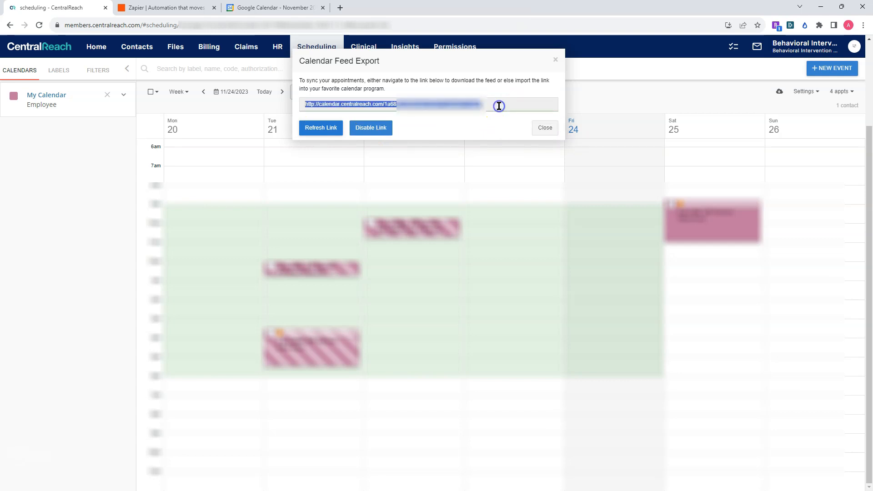
pyautogui.rightClick(476, 105)
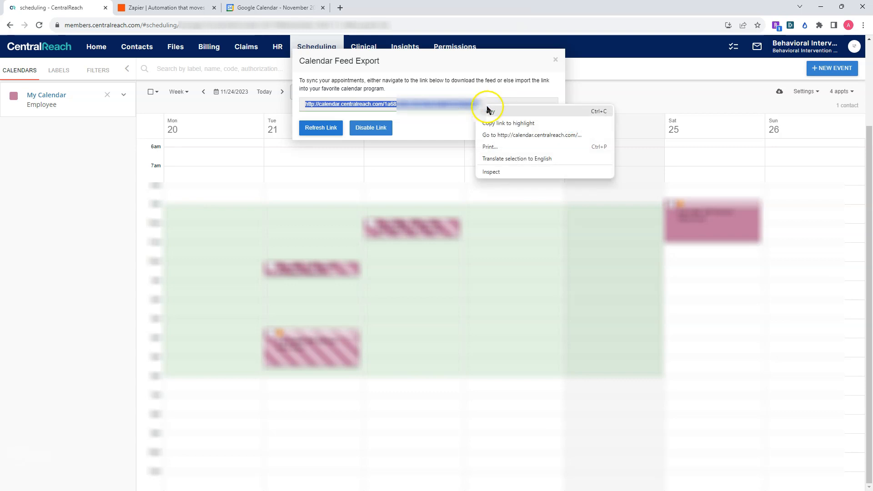
pyautogui.click(491, 112)
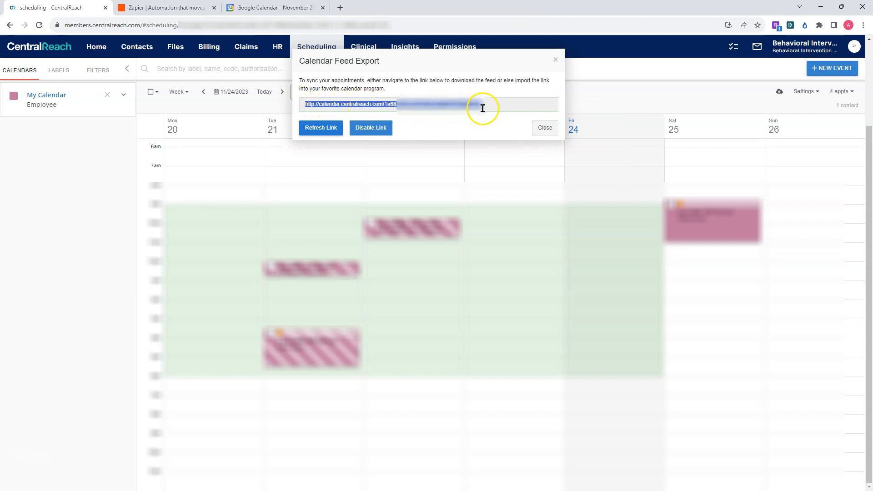
pyautogui.click(545, 128)
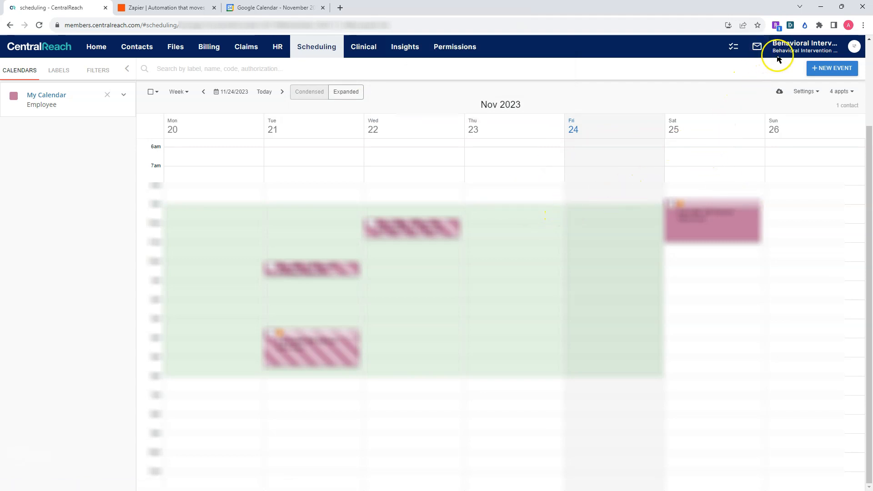
# Sign out of CentralReach and close its browser tab.
pyautogui.click(854, 46)
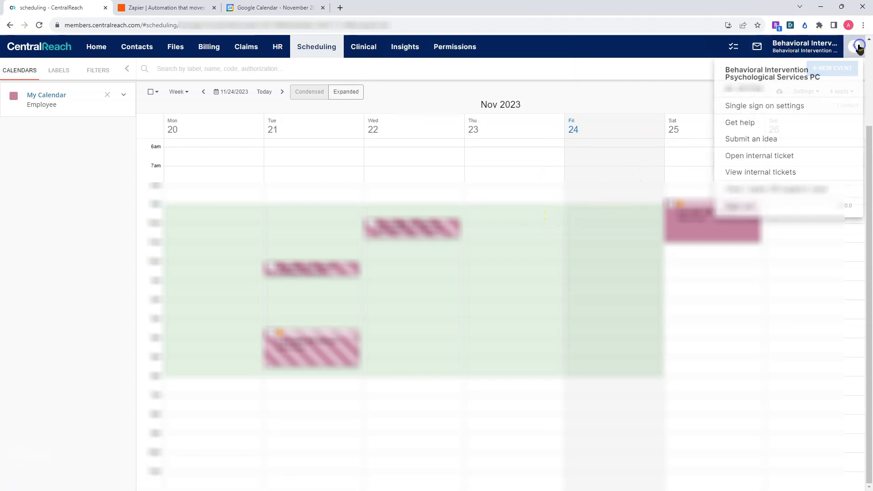
pyautogui.click(765, 205)
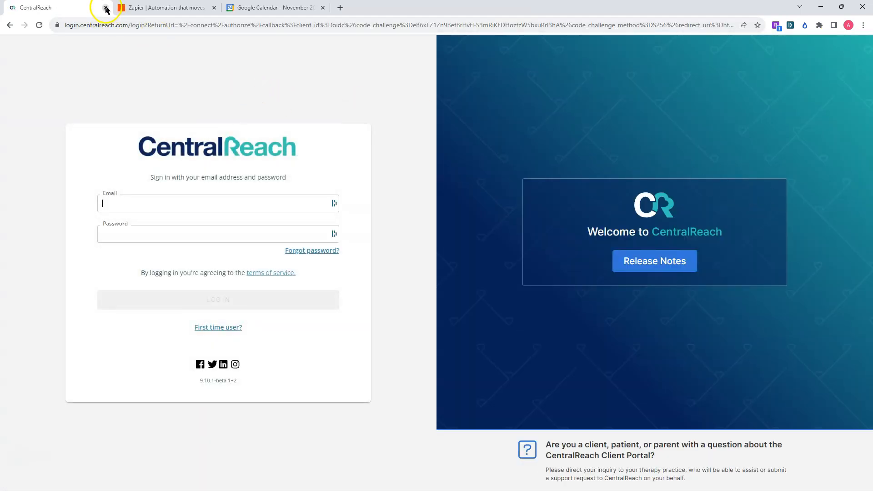
pyautogui.click(105, 9)
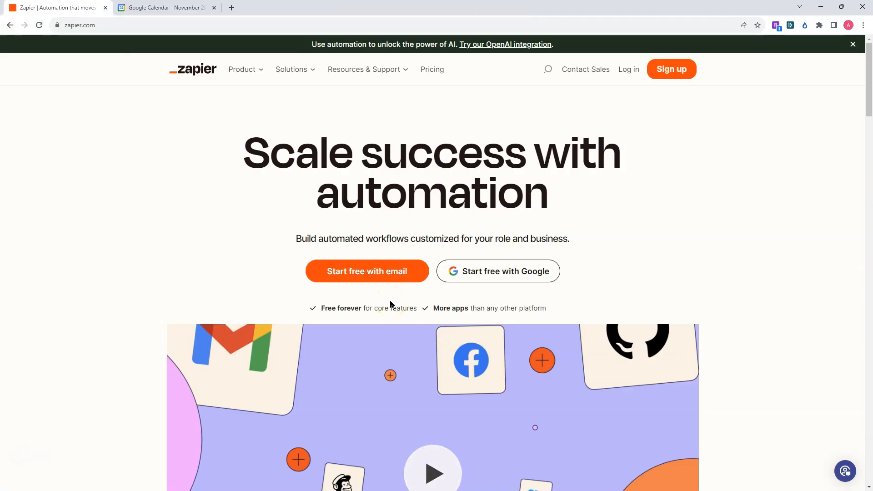
# Switch to Google Calendar.
pyautogui.click(313, 261)
pyautogui.click(154, 8)
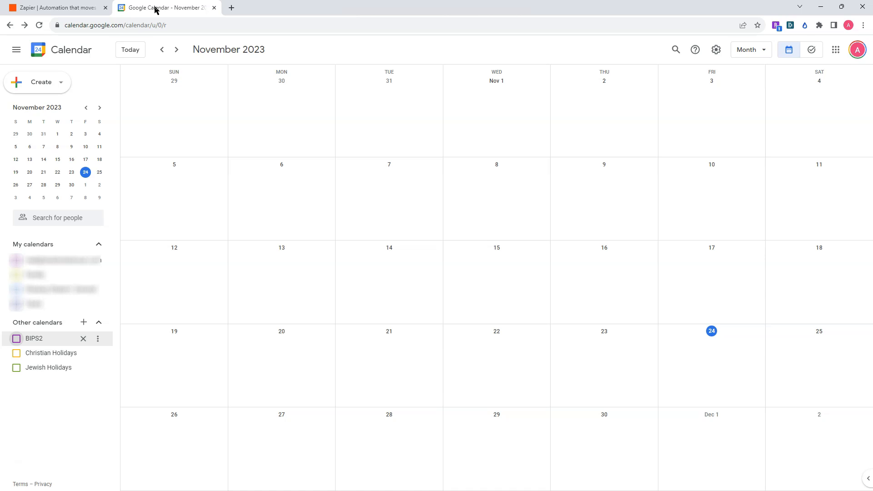
pyautogui.click(16, 49)
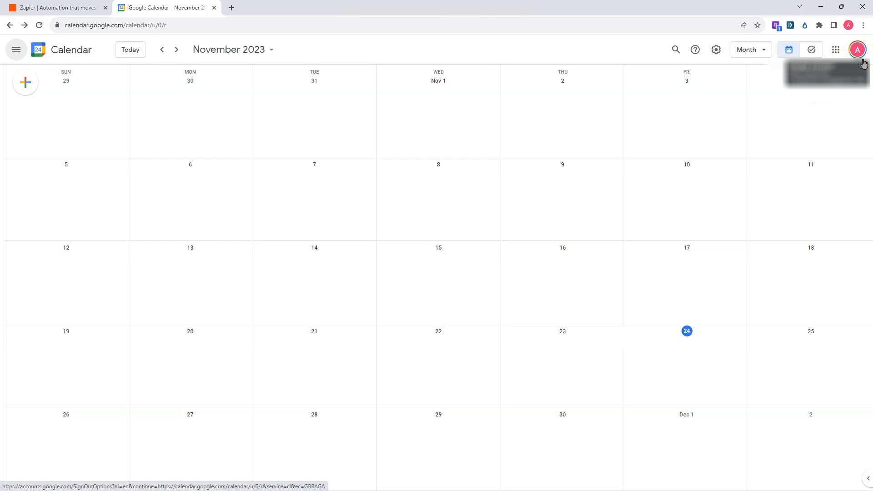
pyautogui.click(836, 53)
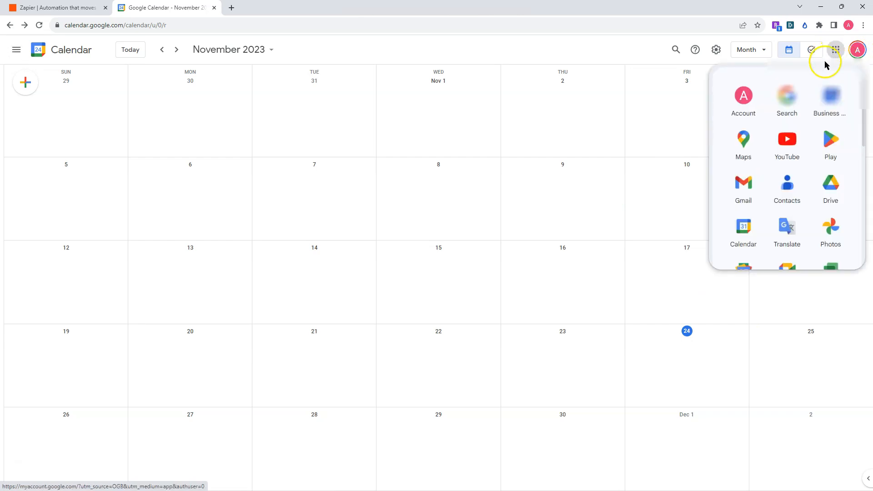
pyautogui.click(603, 57)
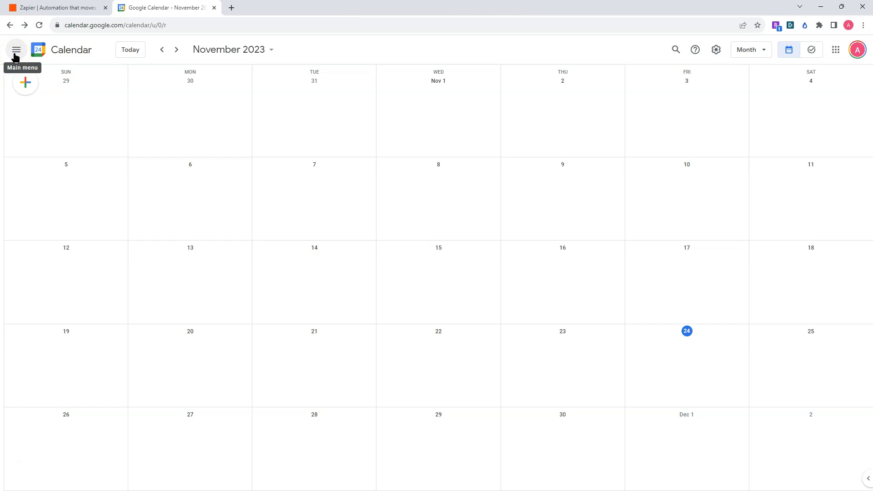
pyautogui.click(15, 51)
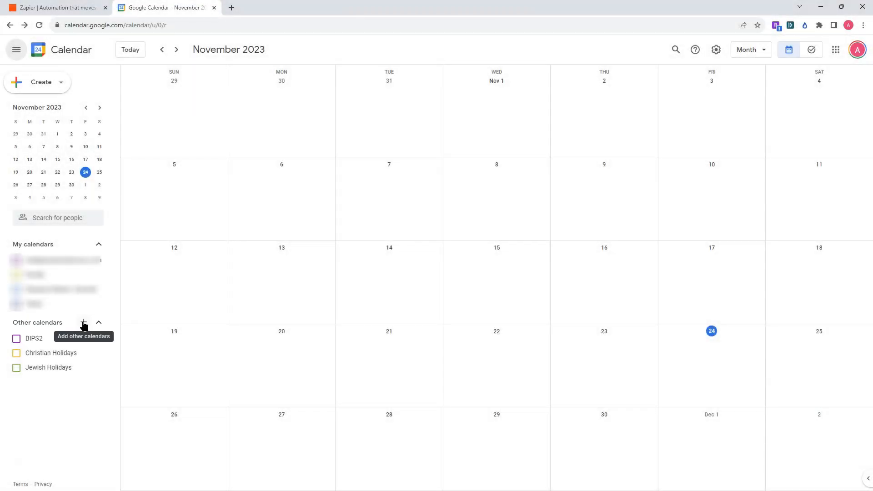
# Try to add another calendar from URL using the copied CentralReach feed link, leaving it not publicly accessible.
pyautogui.click(83, 326)
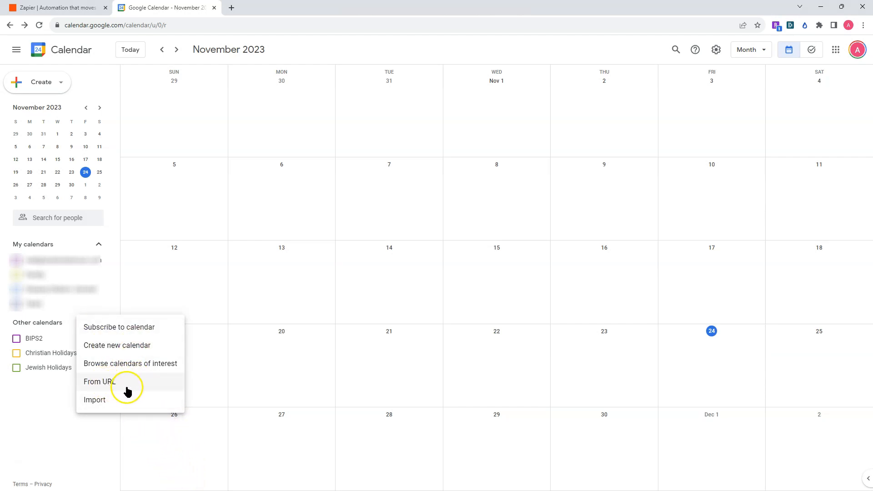
pyautogui.click(113, 391)
pyautogui.click(108, 383)
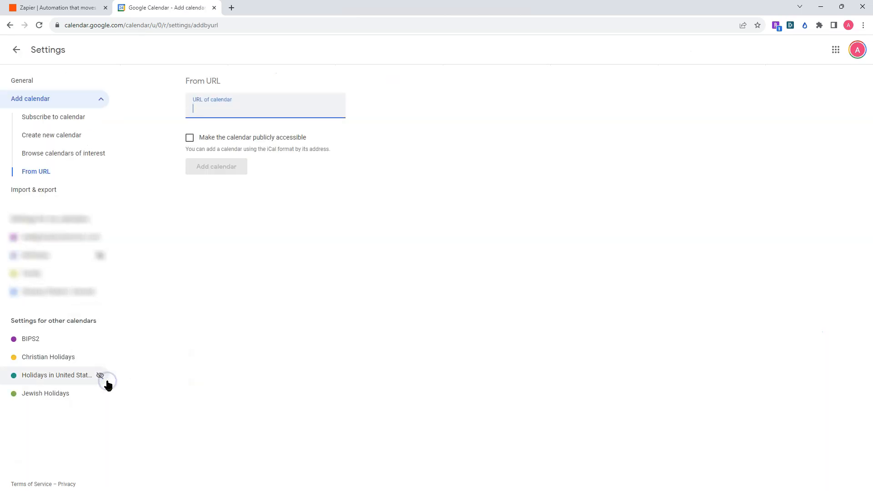
pyautogui.rightClick(254, 111)
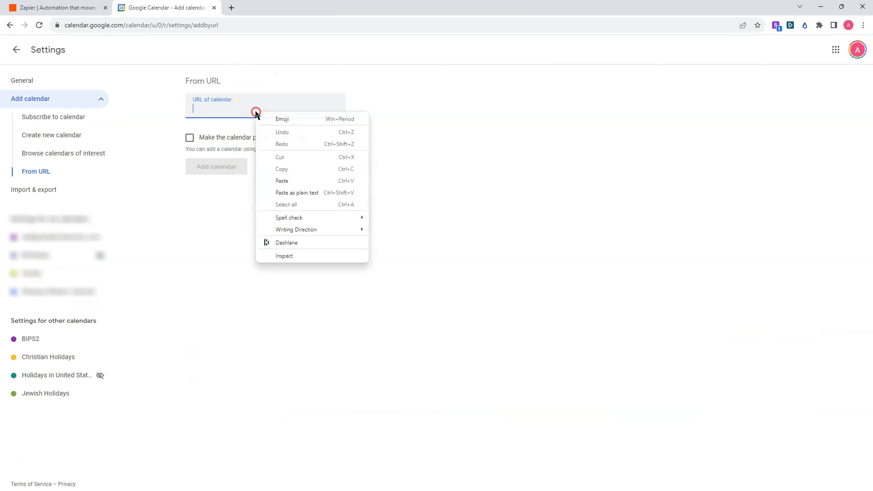
pyautogui.click(302, 181)
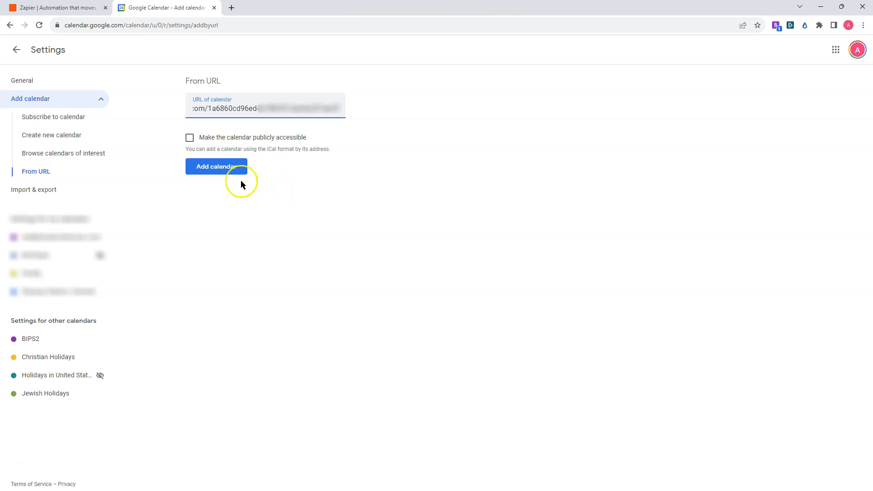
pyautogui.click(229, 170)
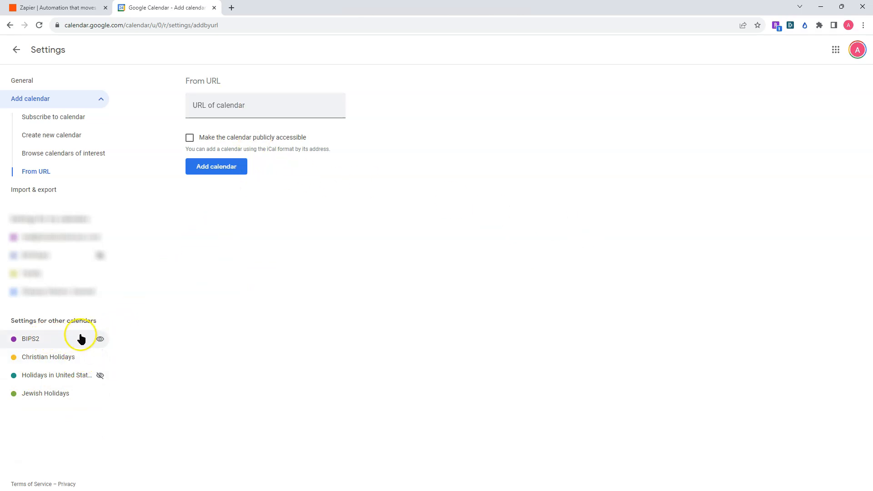
# Return to the calendar view and remove BIPS2 from the other calendars.
pyautogui.click(16, 50)
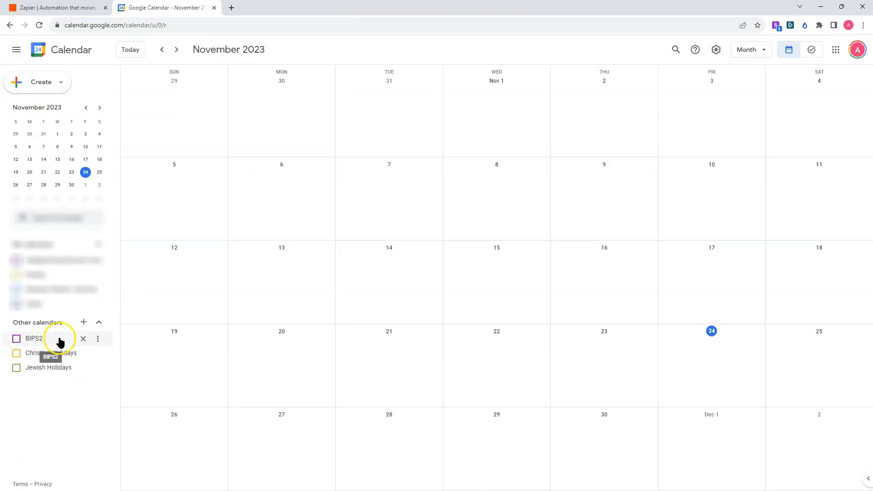
pyautogui.click(83, 338)
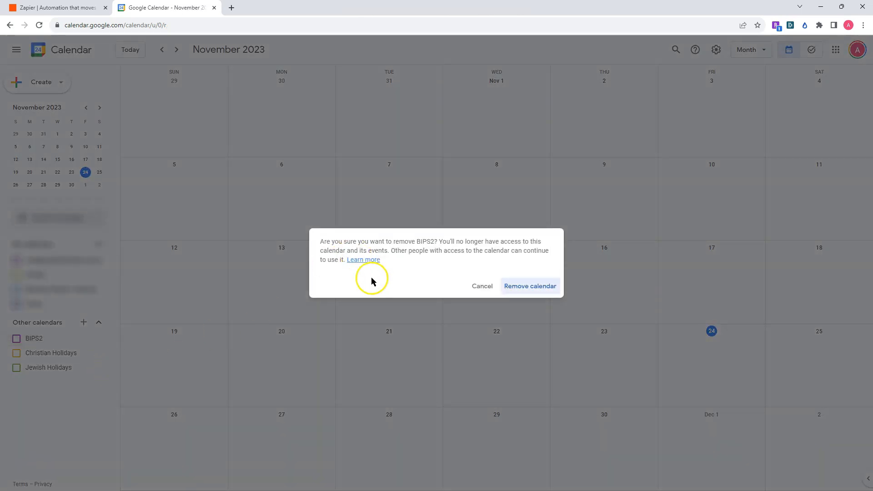
pyautogui.click(526, 287)
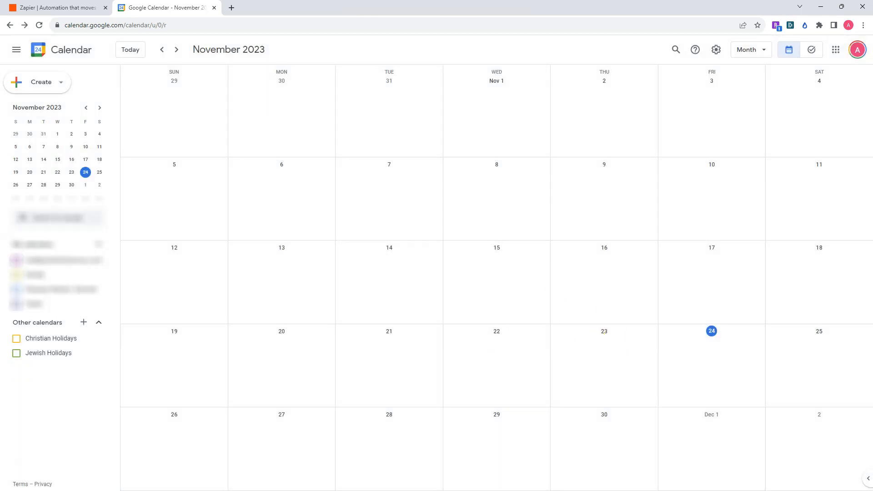
# Subscribe to the copied CentralReach feed link as a new calendar from URL, without making it publicly accessible.
pyautogui.click(84, 322)
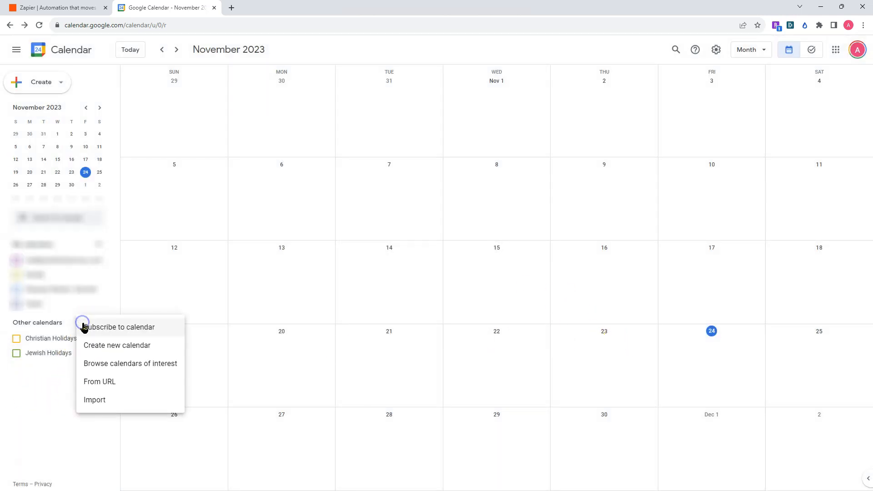
pyautogui.click(112, 387)
pyautogui.rightClick(195, 113)
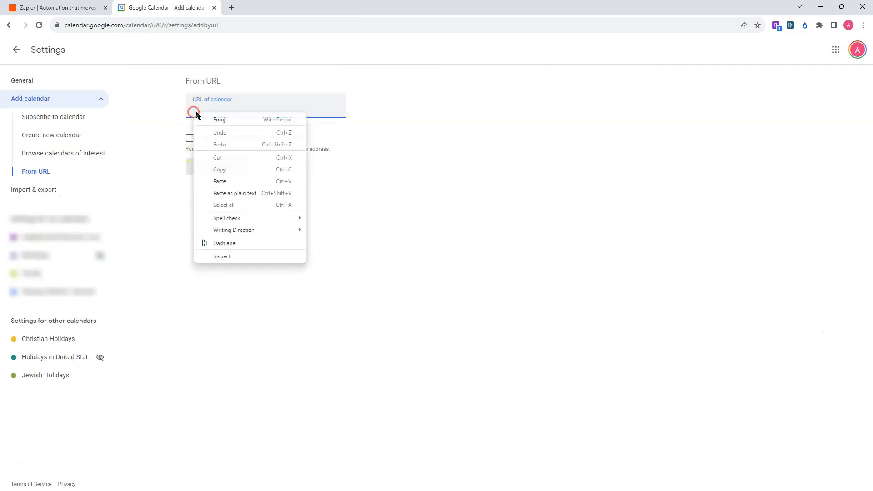
pyautogui.click(235, 181)
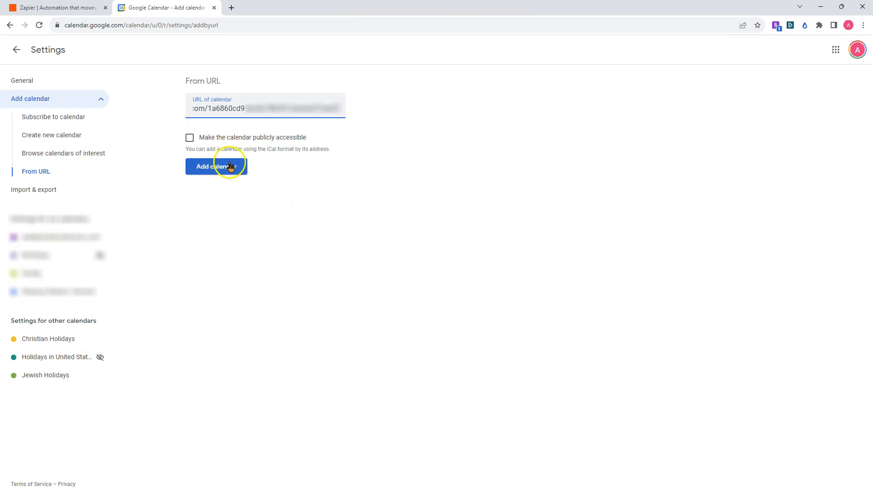
pyautogui.click(230, 167)
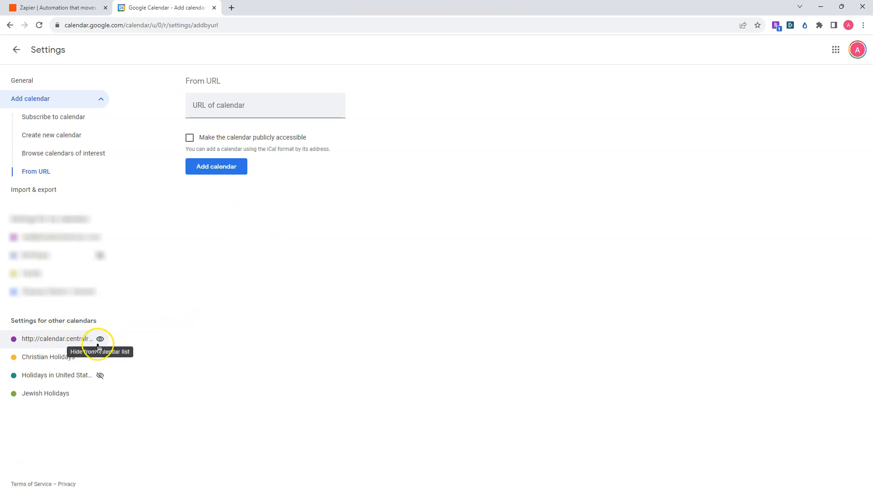
# Open the settings of the newly subscribed CentralReach calendar and rename it ABA Therapy.
pyautogui.click(82, 339)
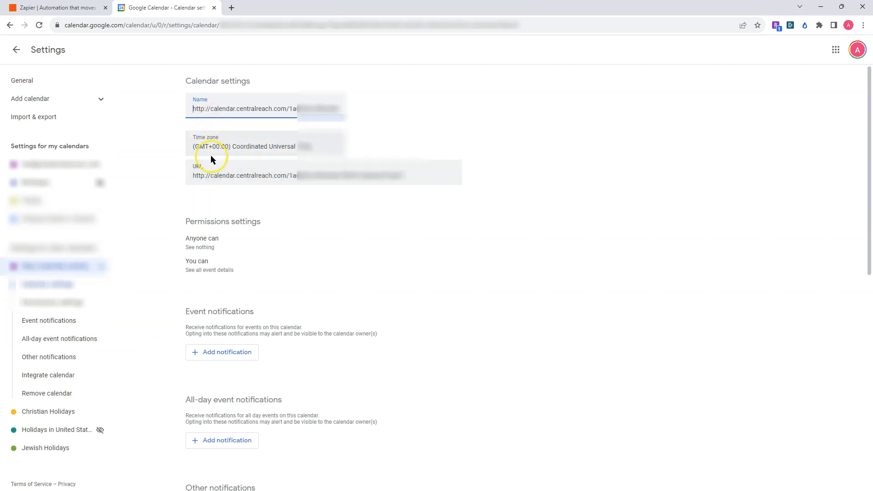
pyautogui.moveTo(195, 110); pyautogui.dragTo(442, 108)
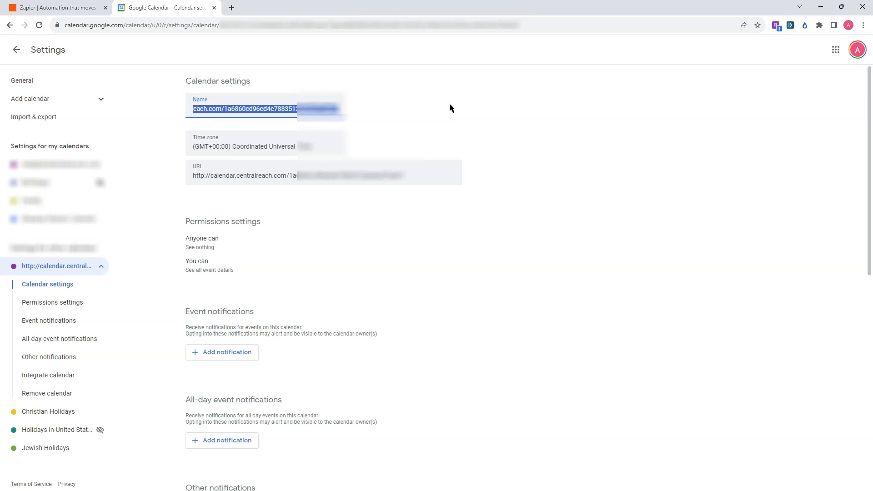
pyautogui.write('ABA THer')
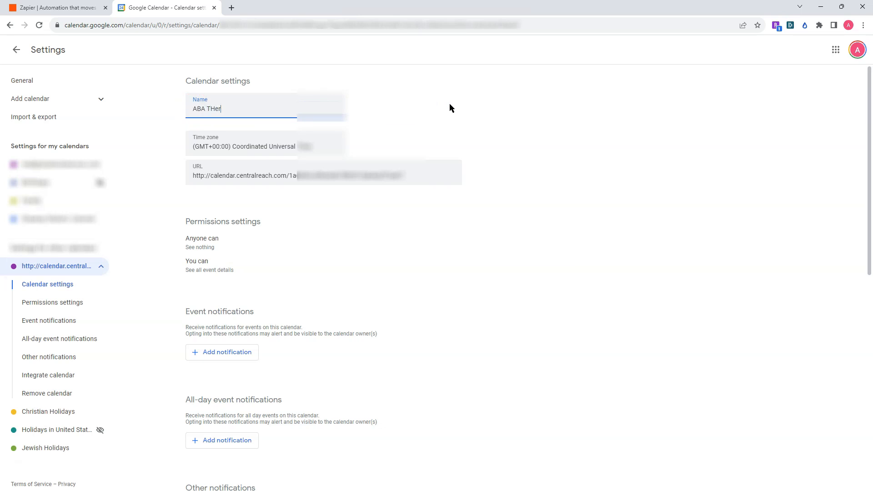
pyautogui.write('apy')
pyautogui.click(217, 109)
pyautogui.press('BackSpace')
pyautogui.write('h')
pyautogui.click(468, 120)
pyautogui.scroll(-6, 405, 316)
pyautogui.scroll(-4, 405, 317)
pyautogui.scroll(10, 428, 350)
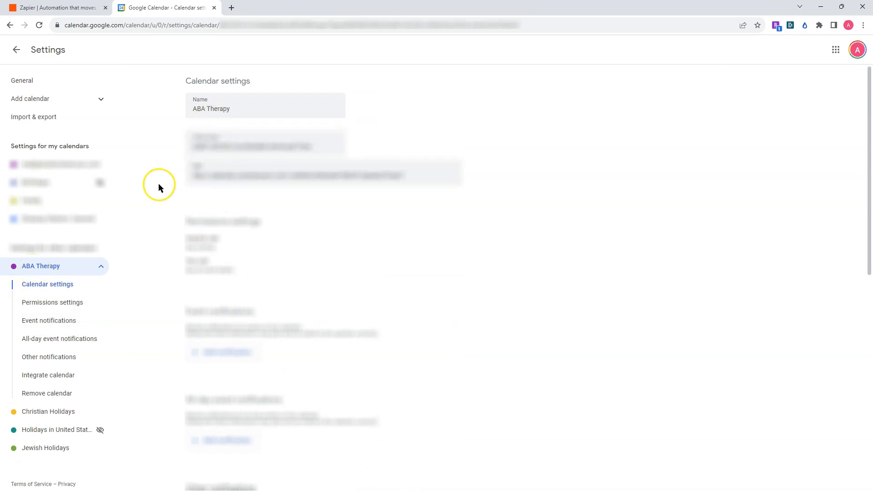
# Extend the calendar's name to ABA Therapy-BIPS and return to the calendar view.
pyautogui.click(238, 108)
pyautogui.write('Bl')
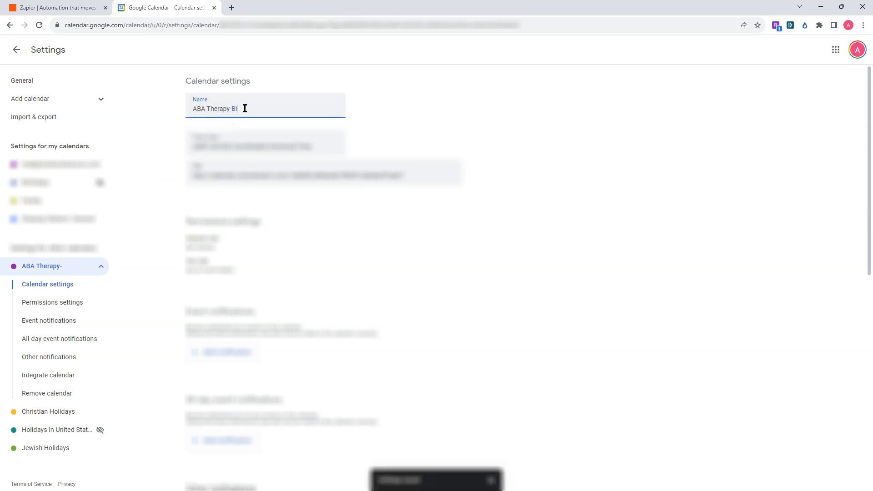
pyautogui.write('PS')
pyautogui.click(599, 166)
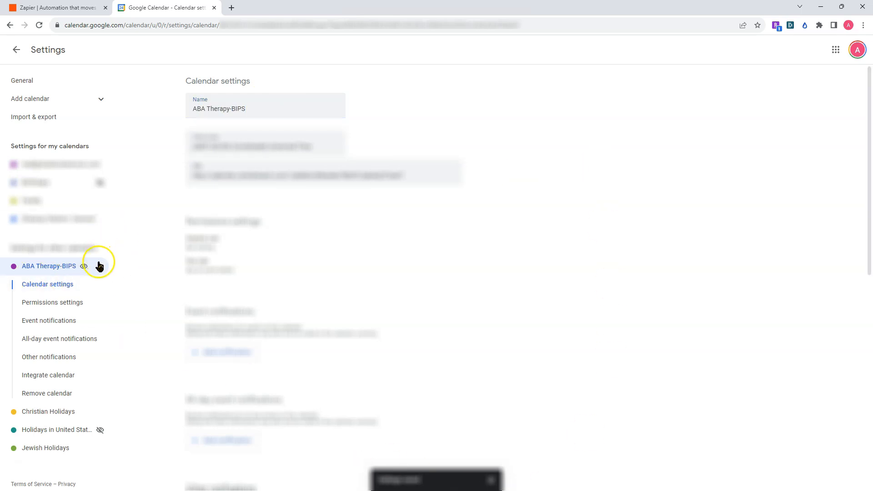
pyautogui.click(17, 49)
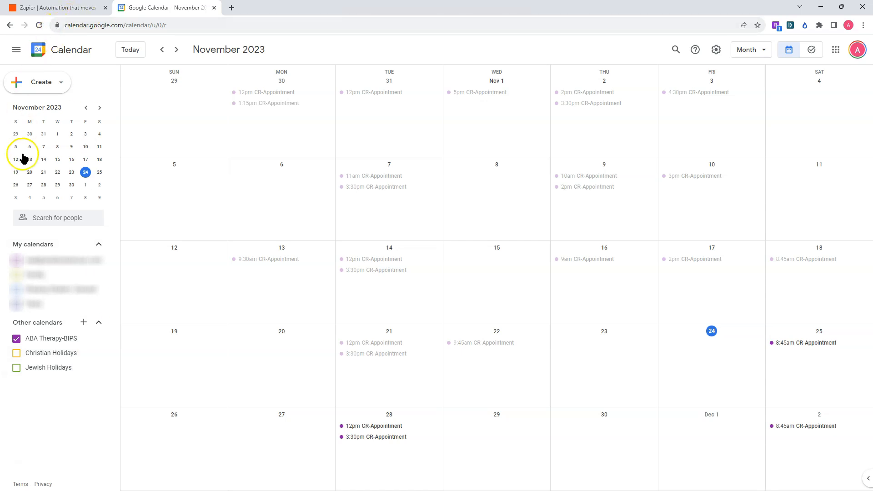
# Rename the subscribed CentralReach calendar to BIPS-work in its settings and return to the calendar view.
pyautogui.moveTo(104, 342)
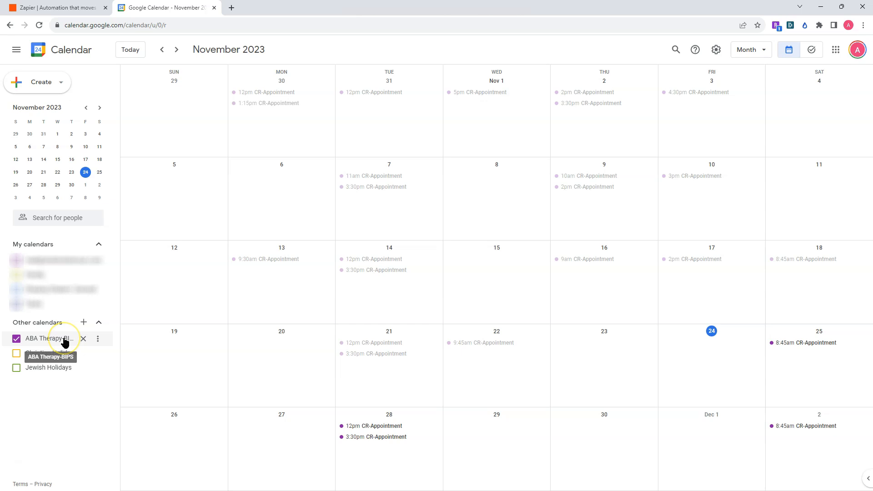
pyautogui.click(98, 339)
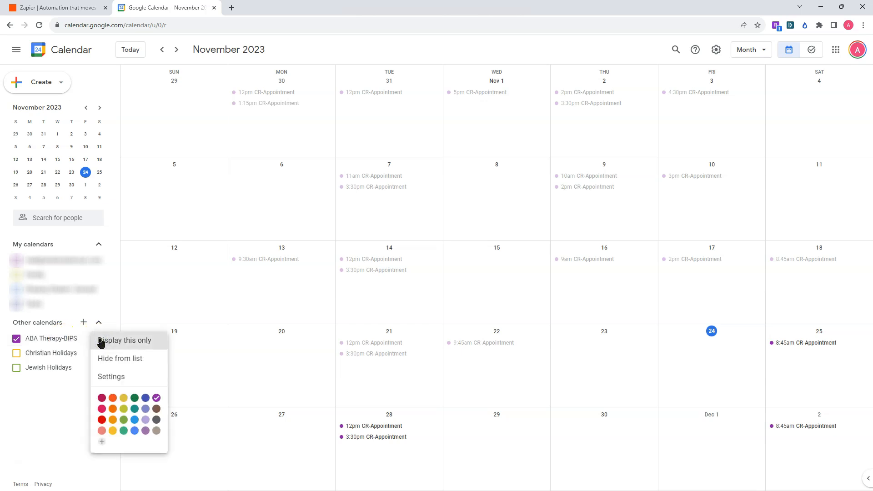
pyautogui.click(107, 379)
pyautogui.click(247, 112)
pyautogui.moveTo(252, 112); pyautogui.dragTo(178, 112)
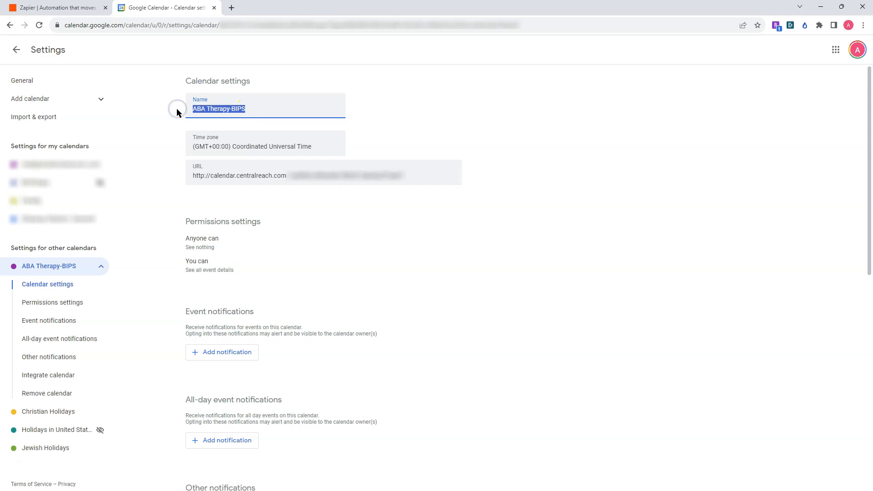
pyautogui.write('BIPS')
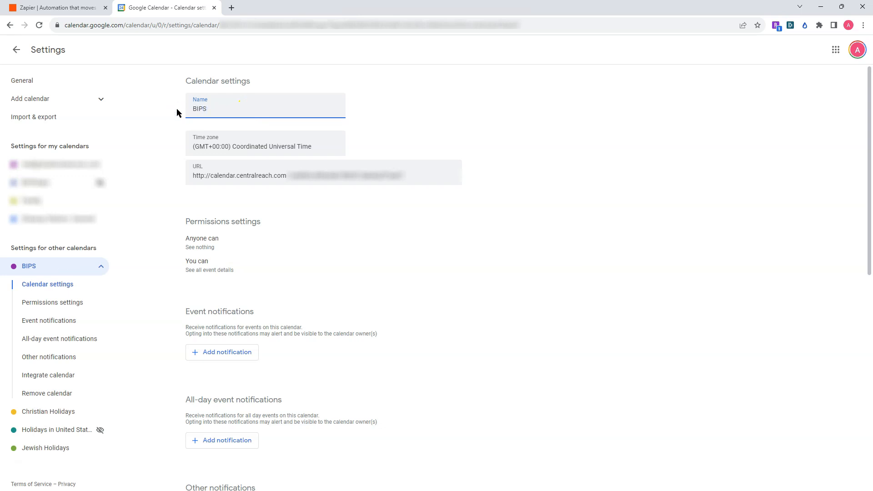
pyautogui.write('-w')
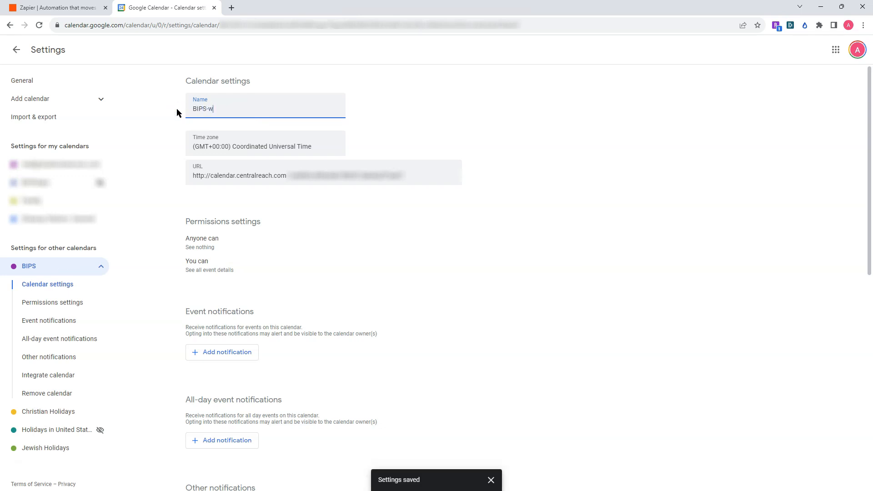
pyautogui.write('ork')
pyautogui.click(17, 50)
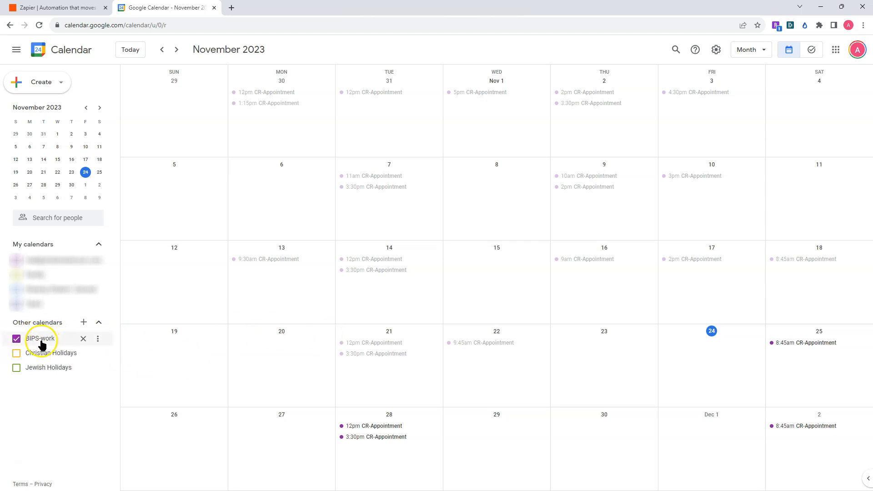
# Toggle the BIPS-work calendar's visibility off and on twice to check which appointments belong to it.
pyautogui.click(17, 341)
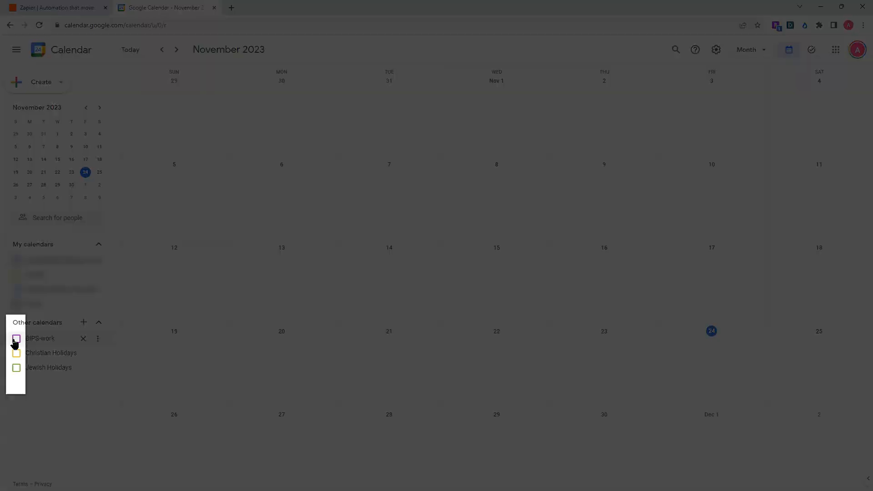
pyautogui.click(15, 341)
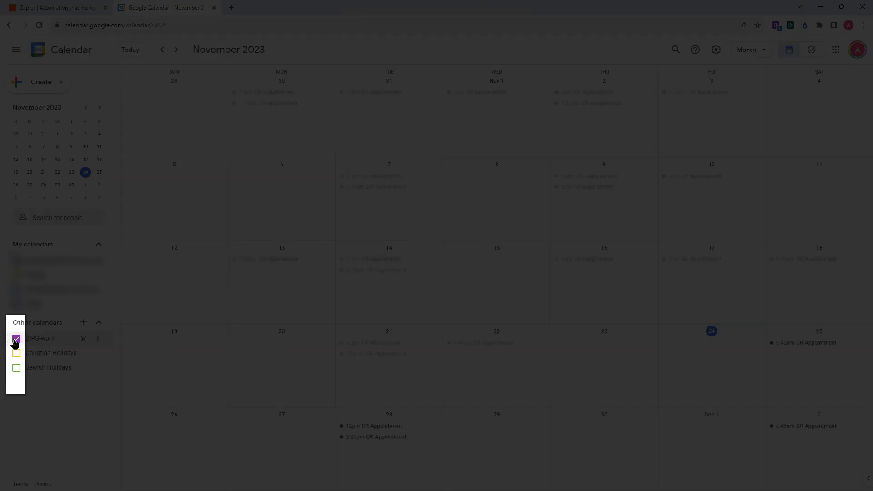
pyautogui.click(16, 340)
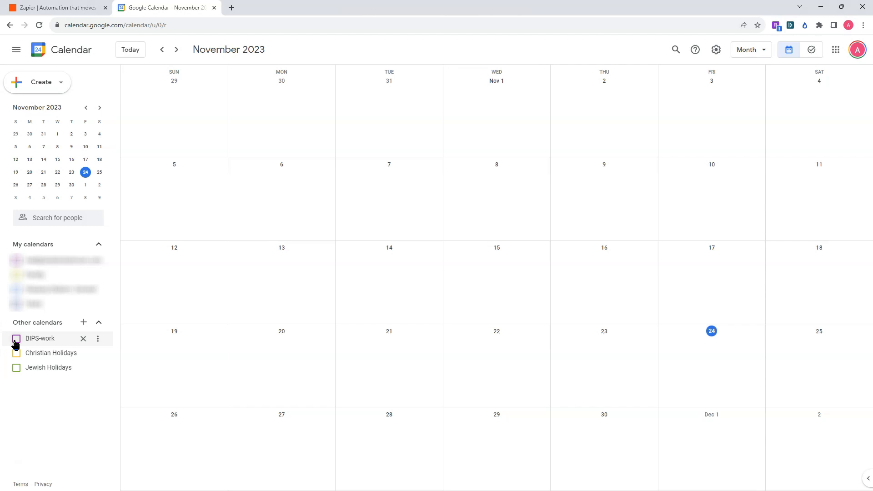
pyautogui.click(16, 340)
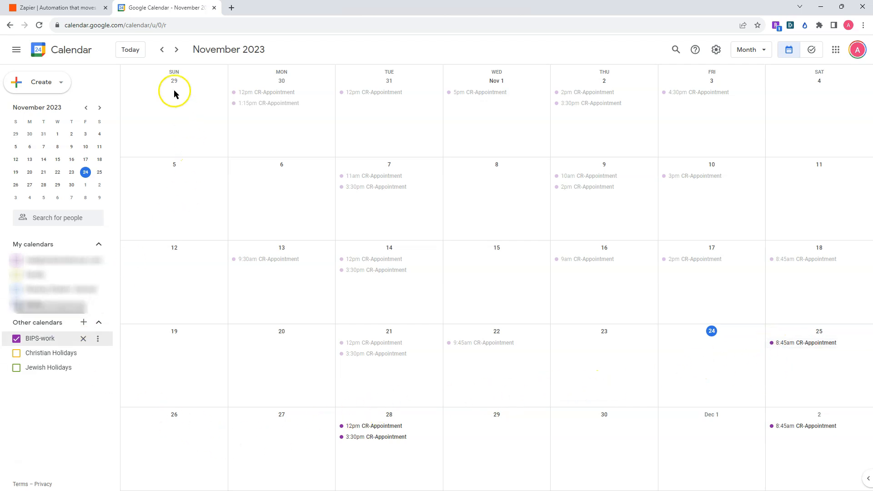
# Switch to the Zapier site and look through its home page, from the introduction to the app listings at the end.
pyautogui.click(87, 7)
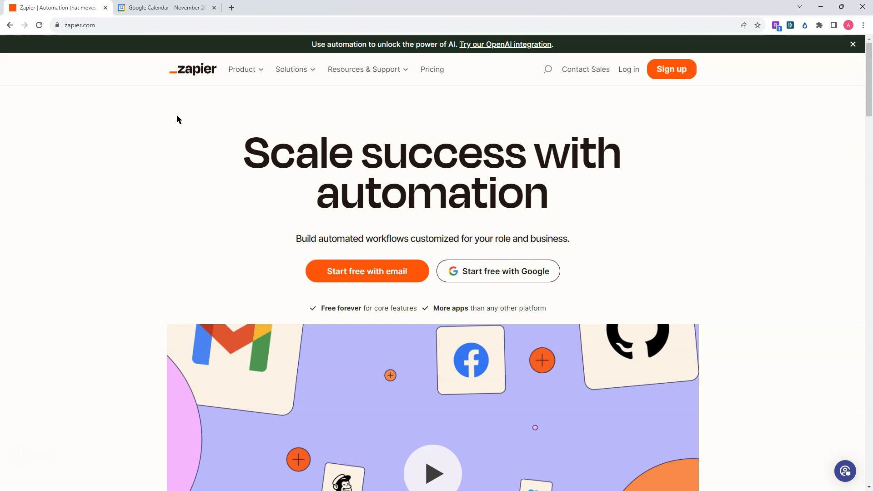
pyautogui.scroll(-5, 165, 119)
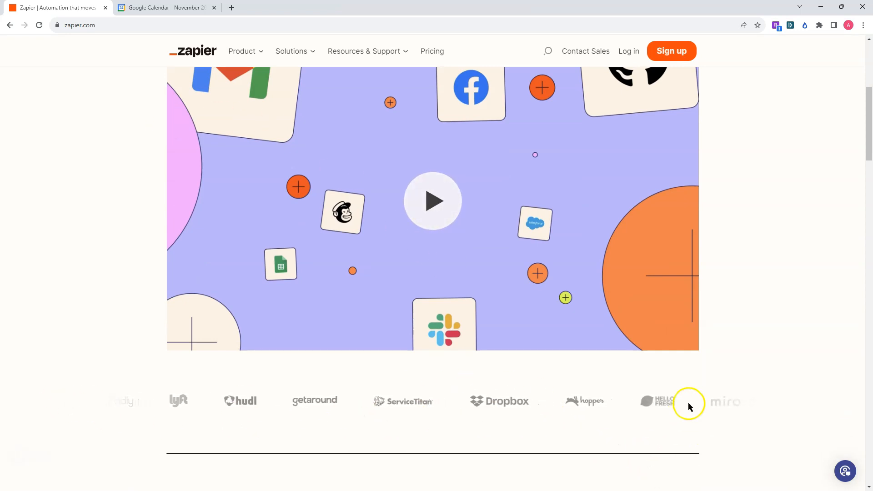
pyautogui.scroll(-5, 704, 390)
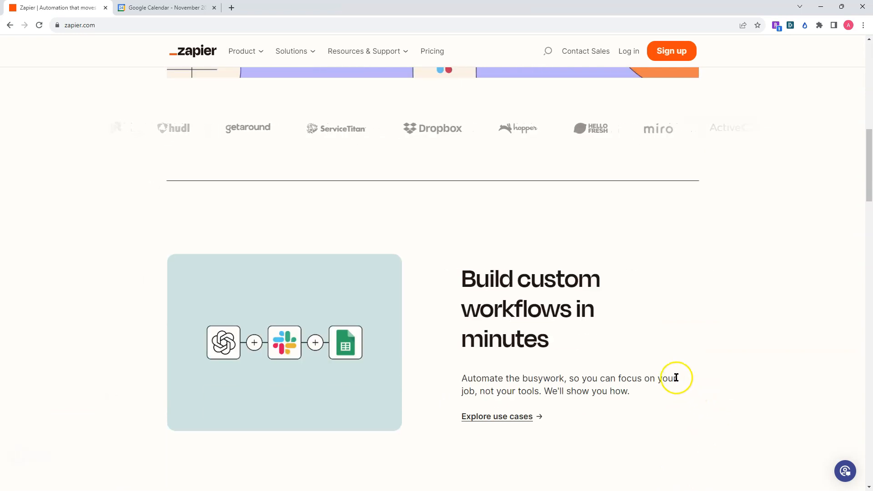
pyautogui.scroll(-3, 665, 367)
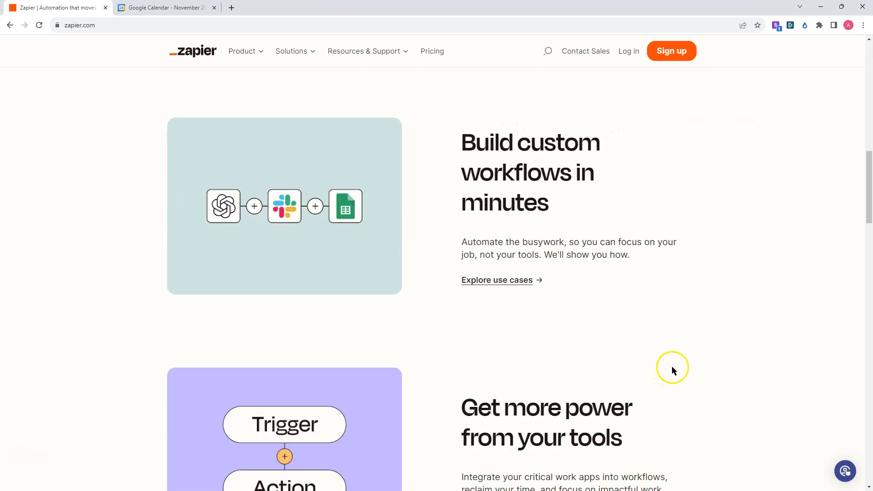
pyautogui.scroll(-3, 673, 367)
pyautogui.scroll(-3, 676, 375)
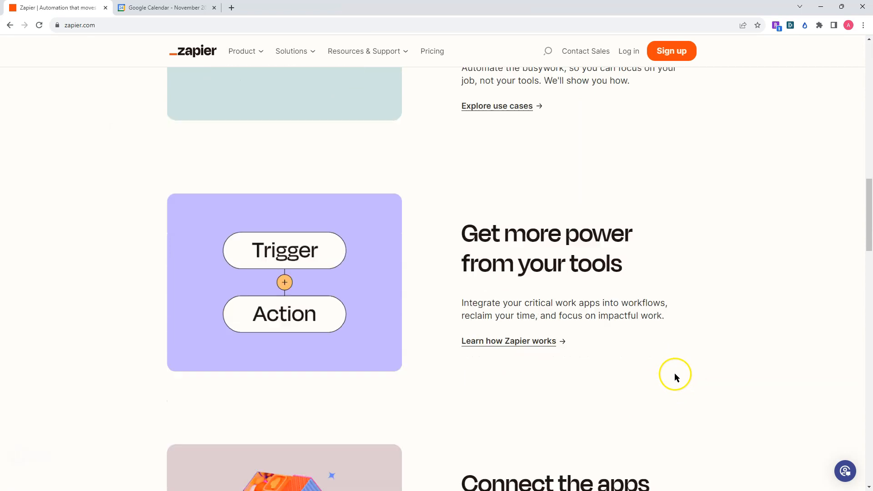
pyautogui.scroll(-6, 673, 371)
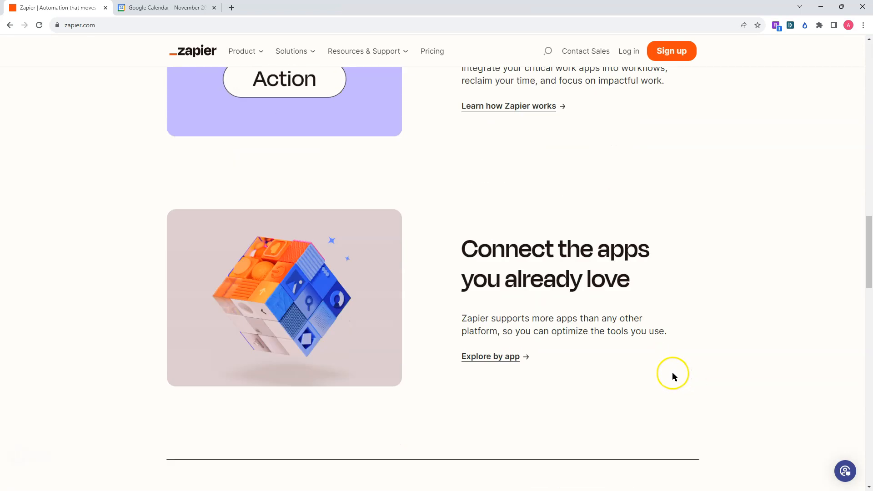
pyautogui.scroll(-9, 667, 369)
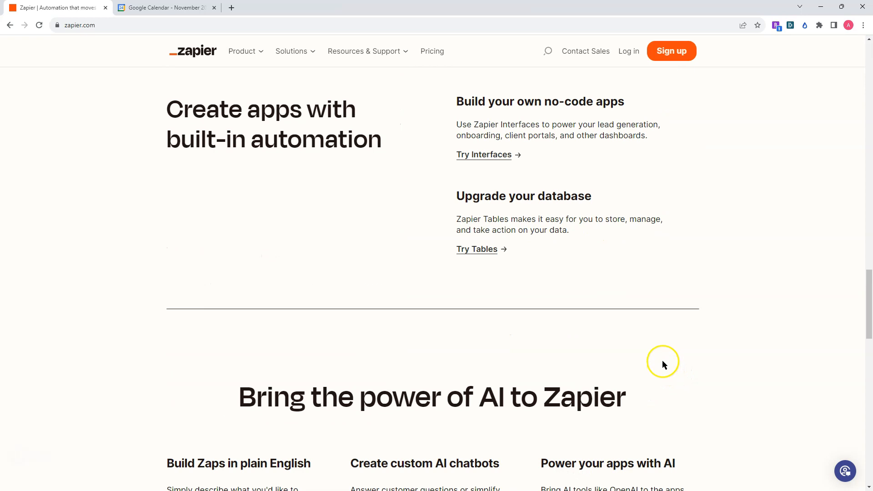
pyautogui.scroll(-6, 667, 364)
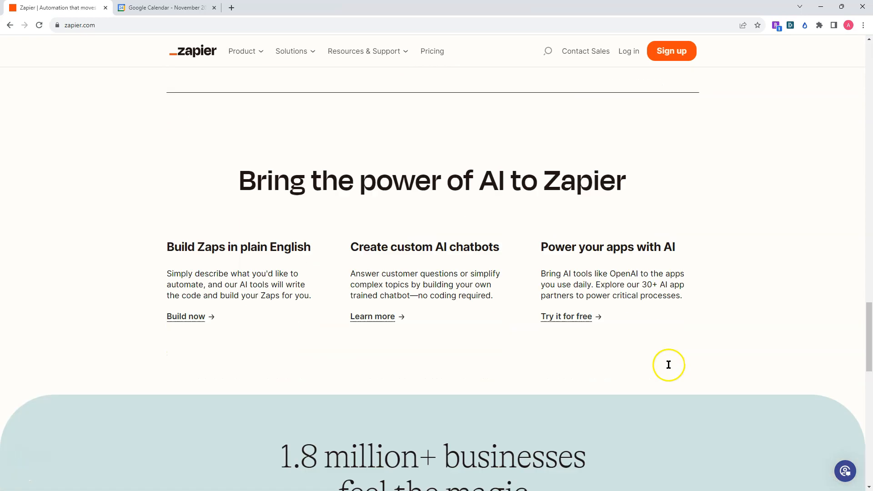
pyautogui.scroll(-9, 677, 382)
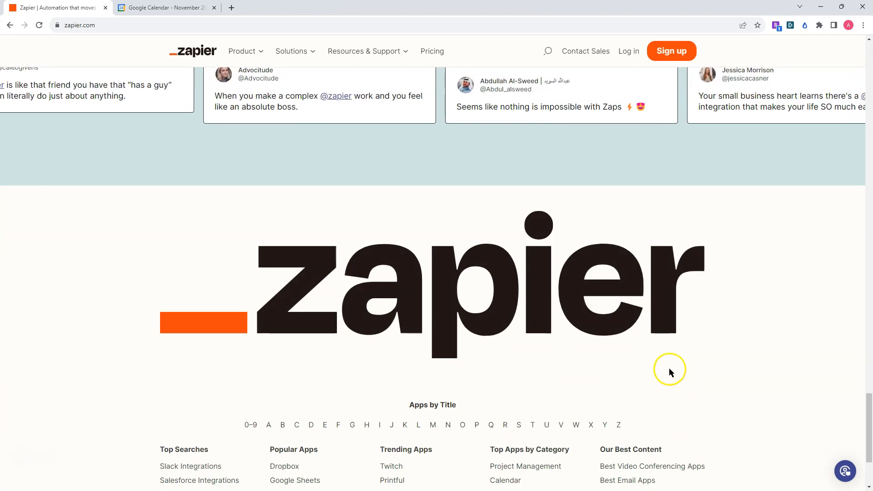
pyautogui.scroll(-3, 669, 367)
pyautogui.scroll(20, 669, 359)
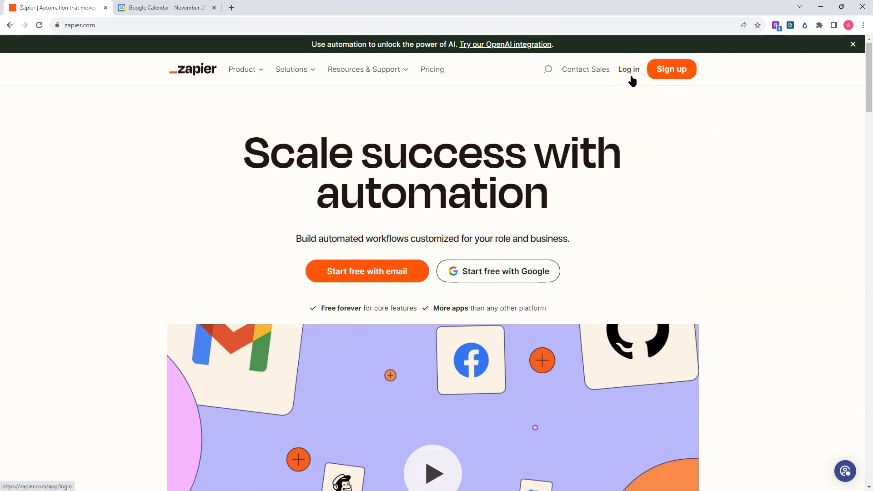
# Open Zapier's sign-up page, dismiss the Google account prompt, and go to the login for an existing account.
pyautogui.click(677, 77)
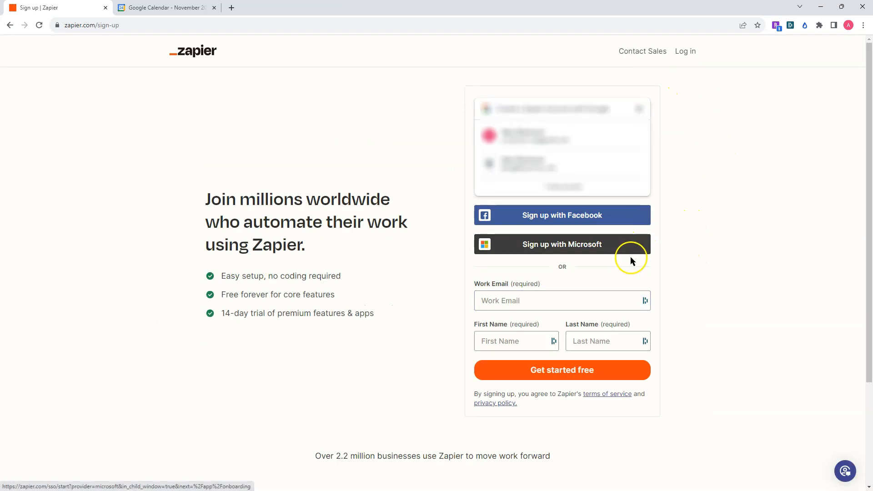
pyautogui.click(641, 112)
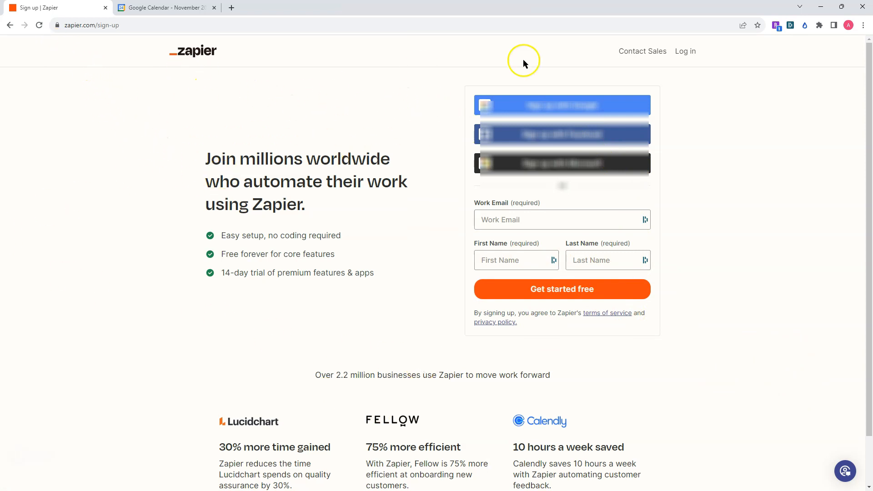
pyautogui.click(683, 51)
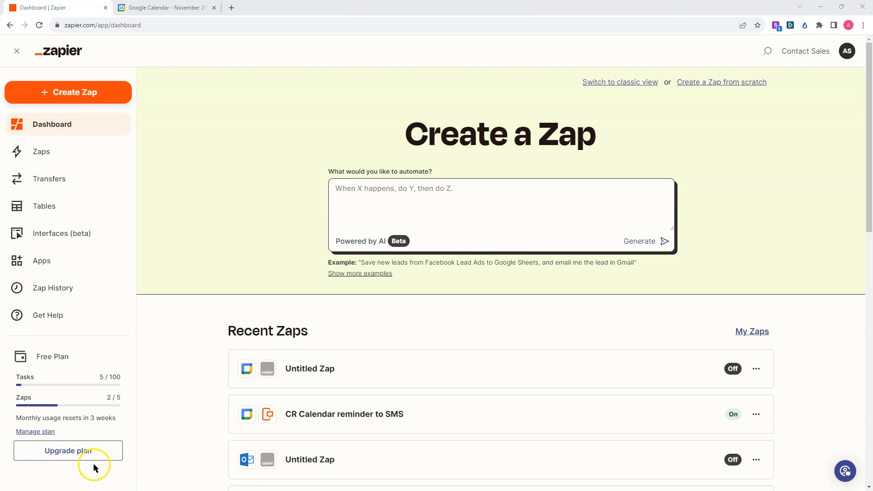
# Look over the recent Zaps on the dashboard, including the first untitled Zap's options, and create a new Zap.
pyautogui.click(486, 196)
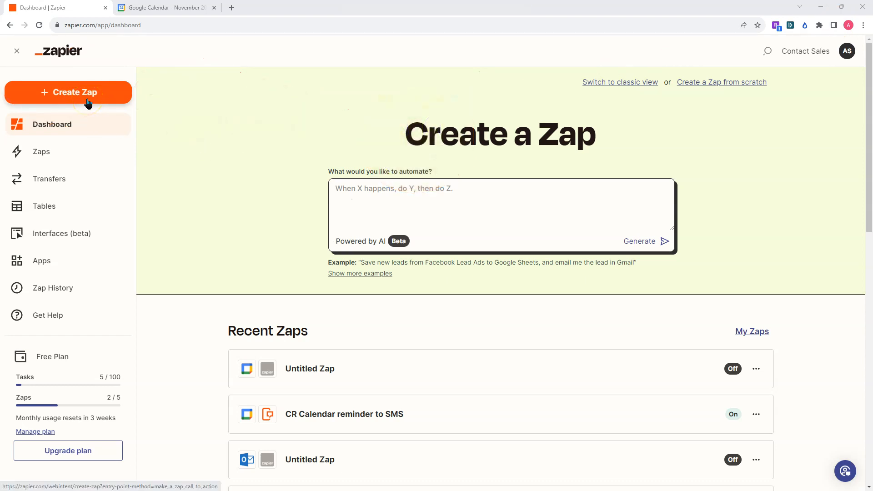
pyautogui.scroll(-3, 746, 302)
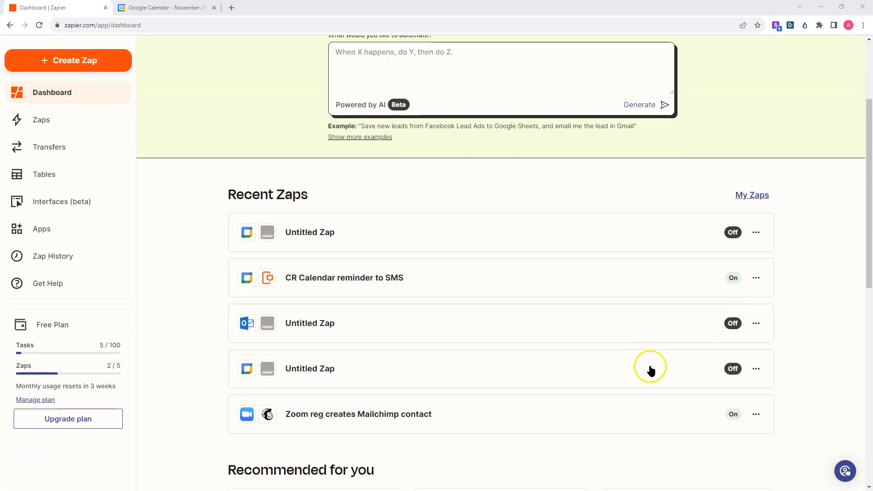
pyautogui.click(756, 232)
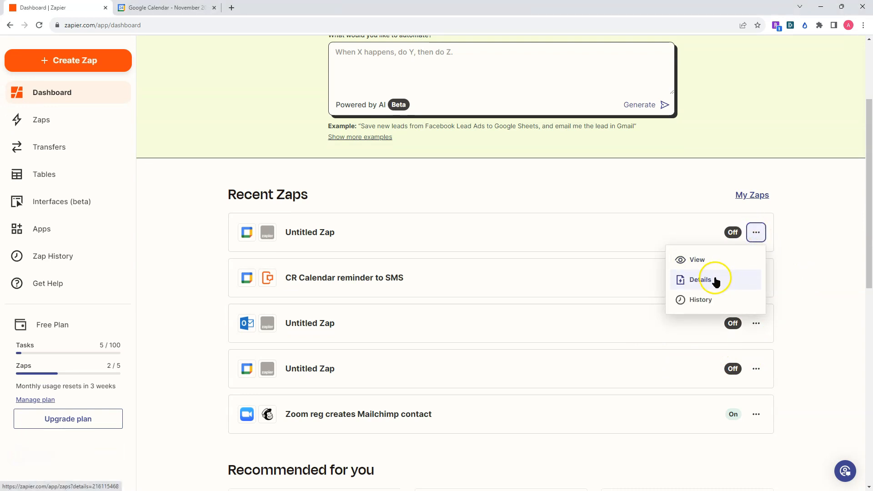
pyautogui.click(831, 189)
pyautogui.scroll(2, 782, 184)
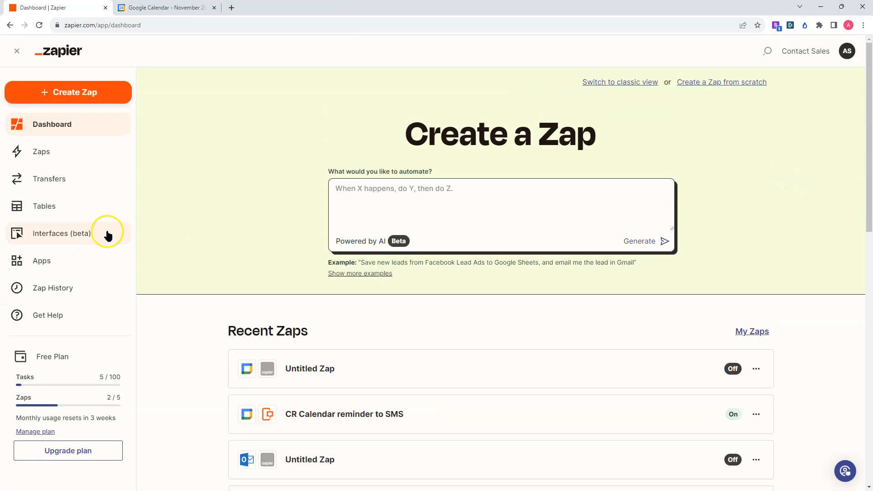
pyautogui.click(88, 91)
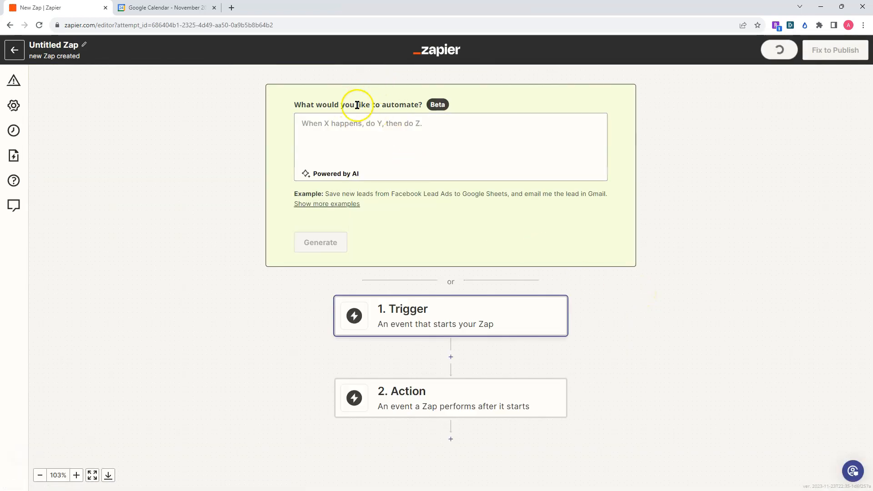
# Describe the automation for the AI builder as "receive an sms when I have an appointment", correcting the spelling of "receive".
pyautogui.click(423, 137)
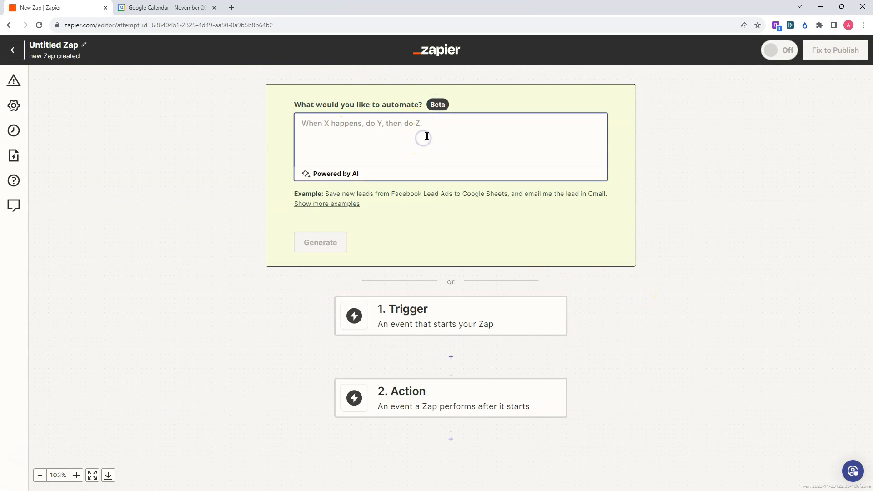
pyautogui.write('receve')
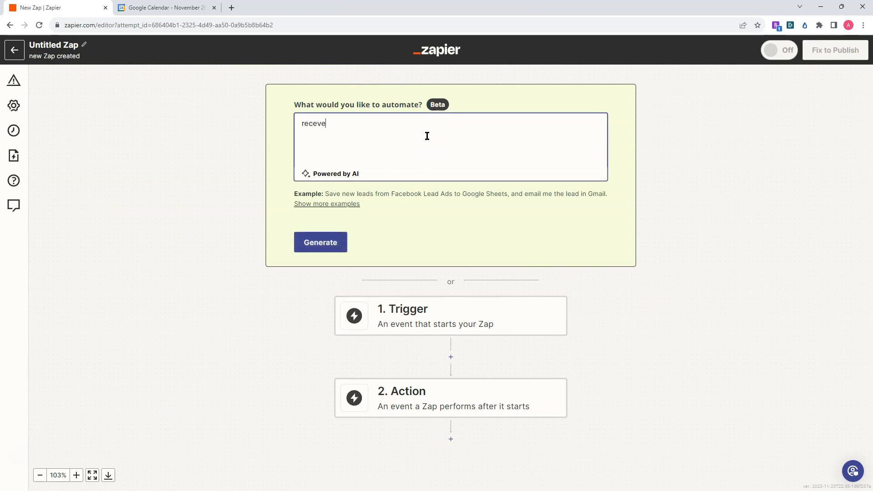
pyautogui.press('BackSpace')
pyautogui.press('BackSpace')
pyautogui.press('BackSpace')
pyautogui.write('ieve an sms when I have an ap')
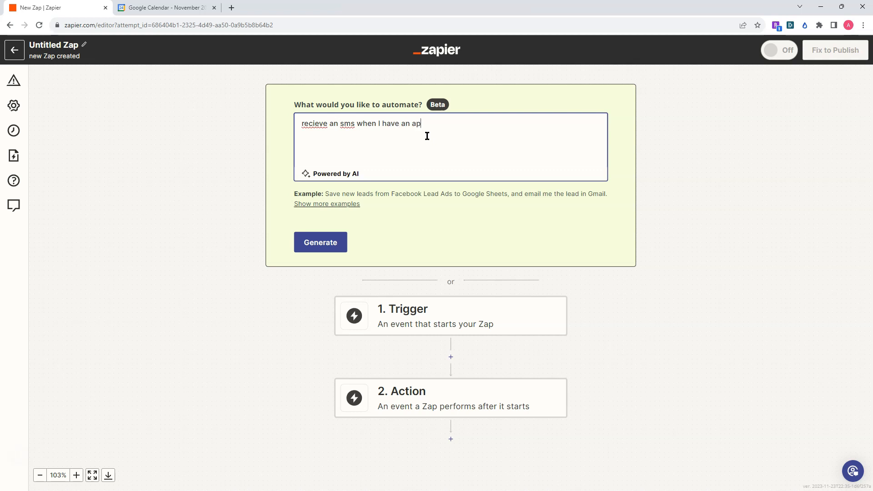
pyautogui.write('pointment')
pyautogui.rightClick(320, 122)
pyautogui.click(337, 127)
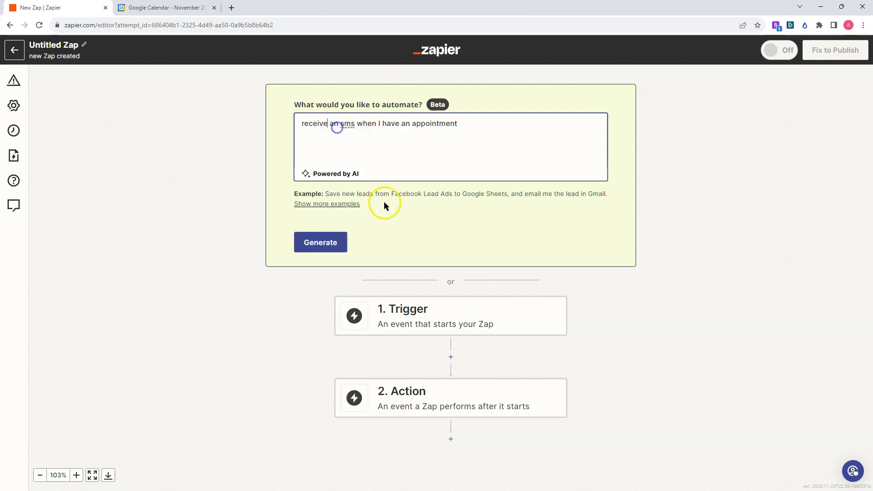
# Generate a Zap from the description, try the suggested Acuity Scheduling and SimpleTexting draft, and check the options of its trigger.
pyautogui.click(330, 243)
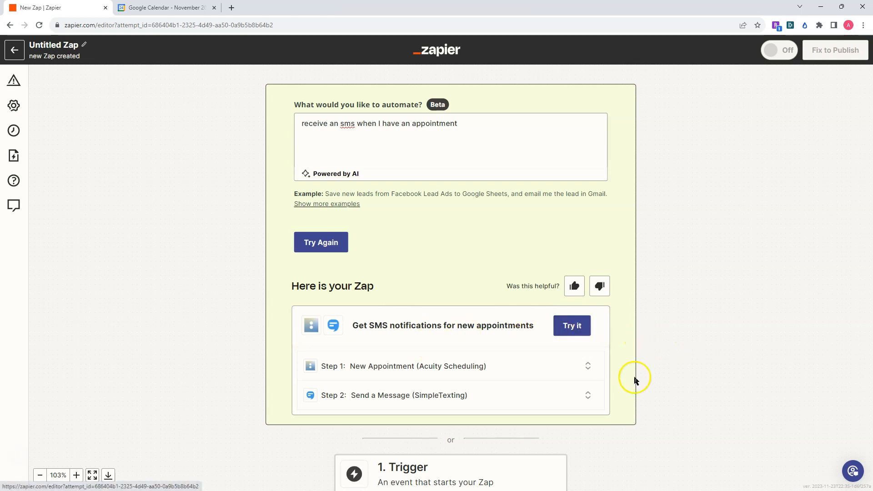
pyautogui.scroll(-2, 648, 321)
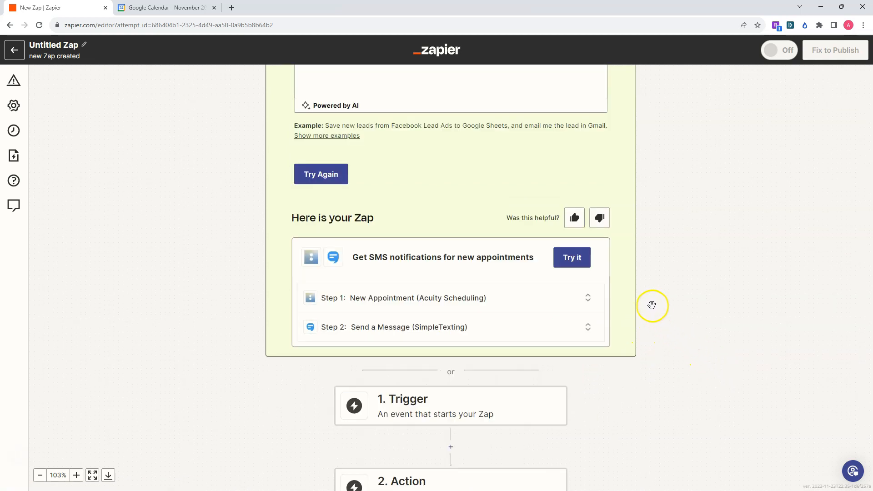
pyautogui.scroll(-2, 652, 307)
pyautogui.click(573, 258)
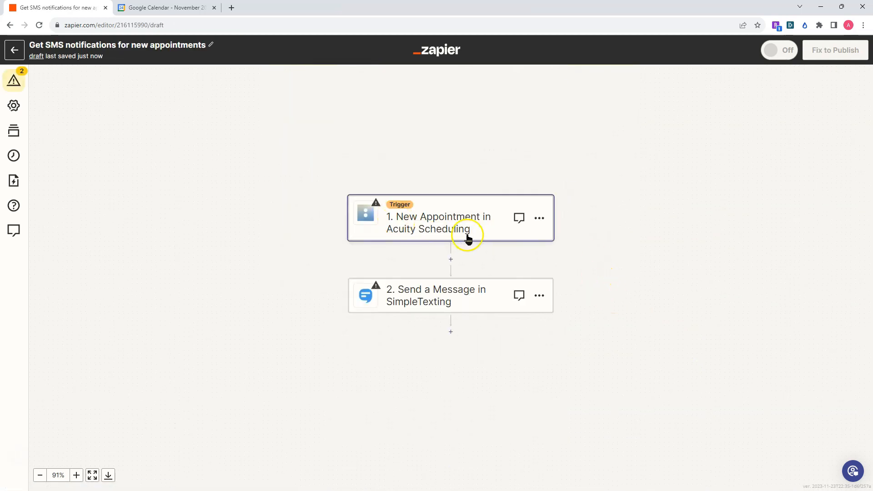
pyautogui.click(539, 220)
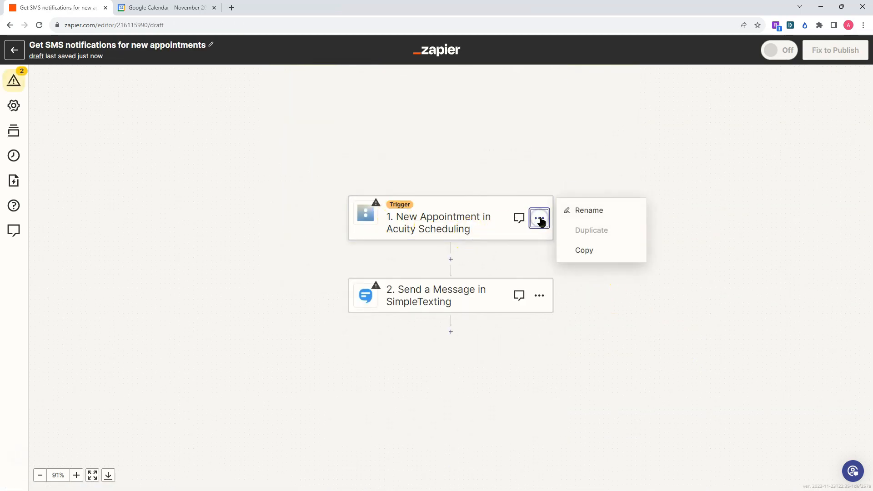
pyautogui.click(495, 138)
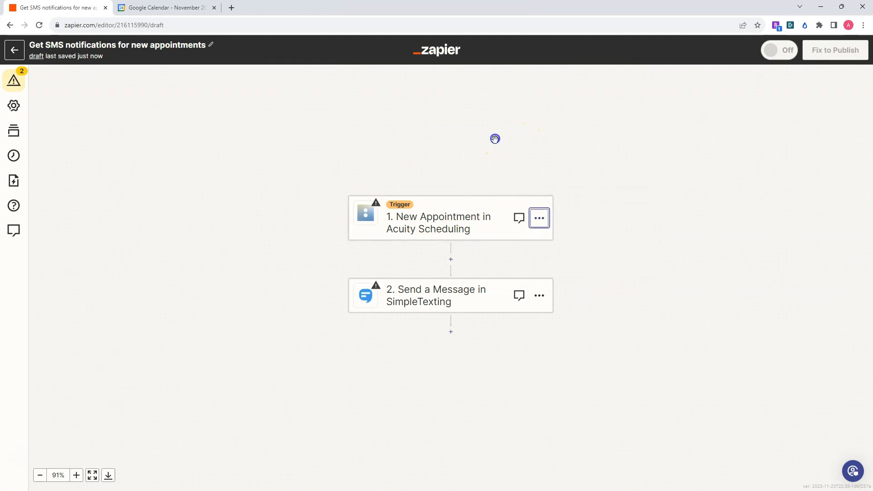
# Leave the AI-generated draft for the Zaps list and create another new Zap.
pyautogui.click(14, 51)
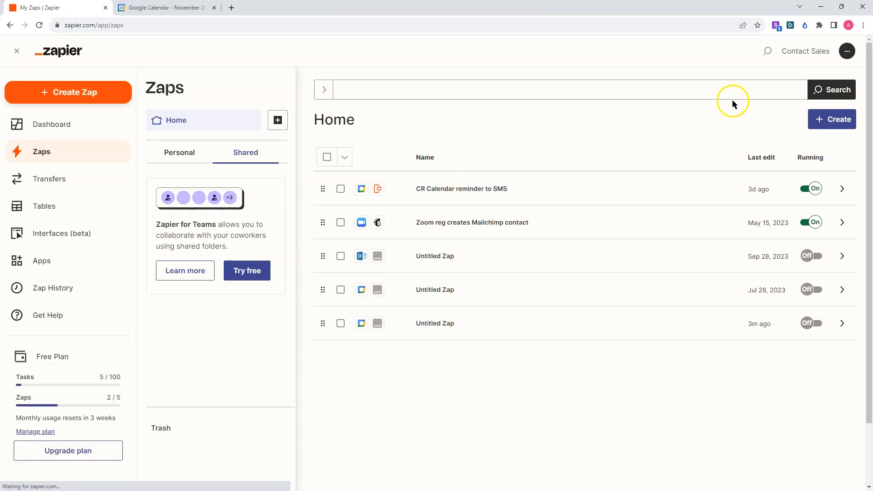
pyautogui.click(821, 119)
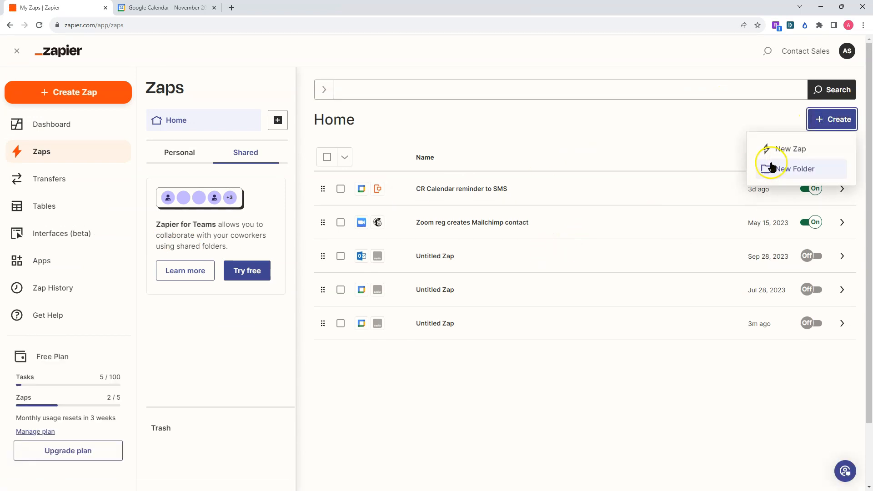
pyautogui.click(789, 149)
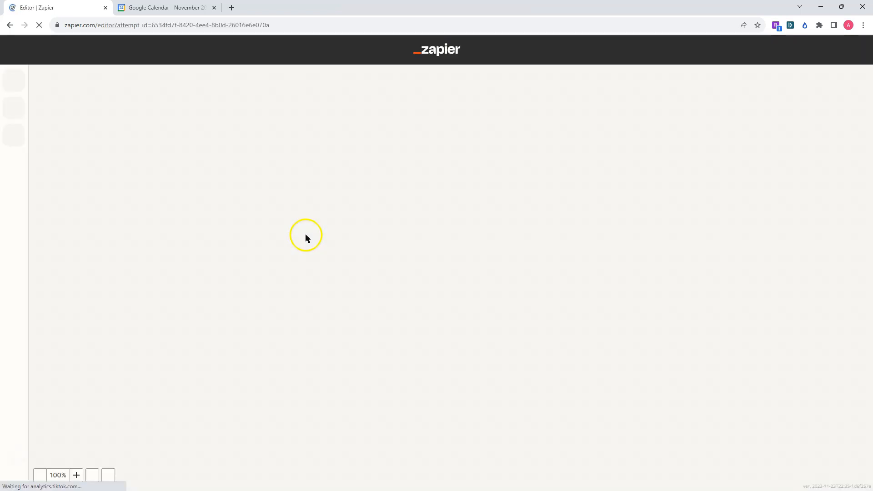
# Look over the trigger app choices in the empty Zap and choose Google Calendar as the trigger app.
pyautogui.scroll(-3, 343, 288)
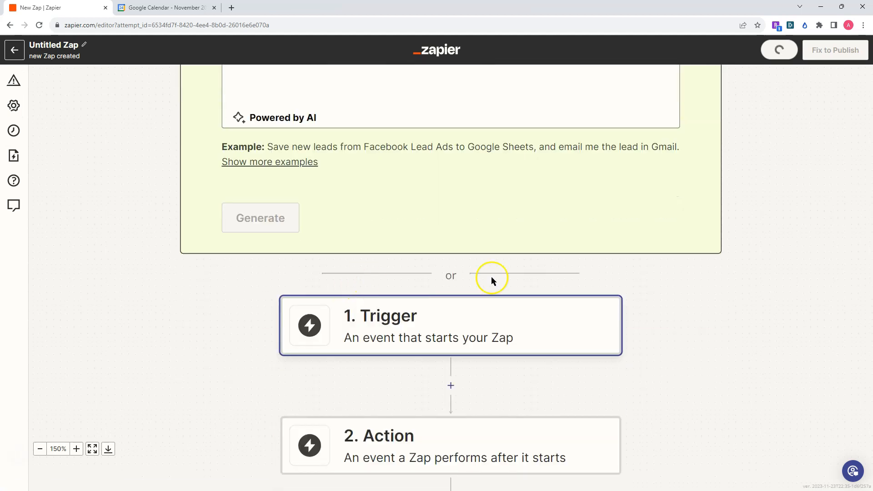
pyautogui.click(409, 334)
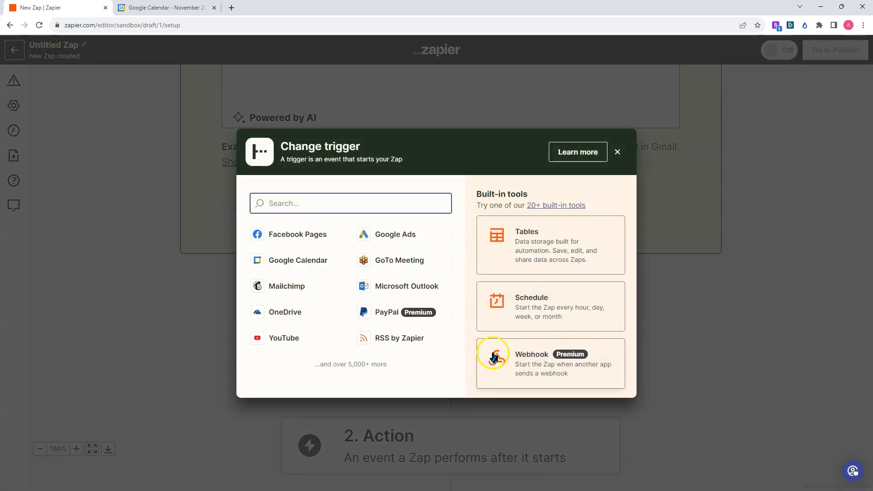
pyautogui.click(808, 277)
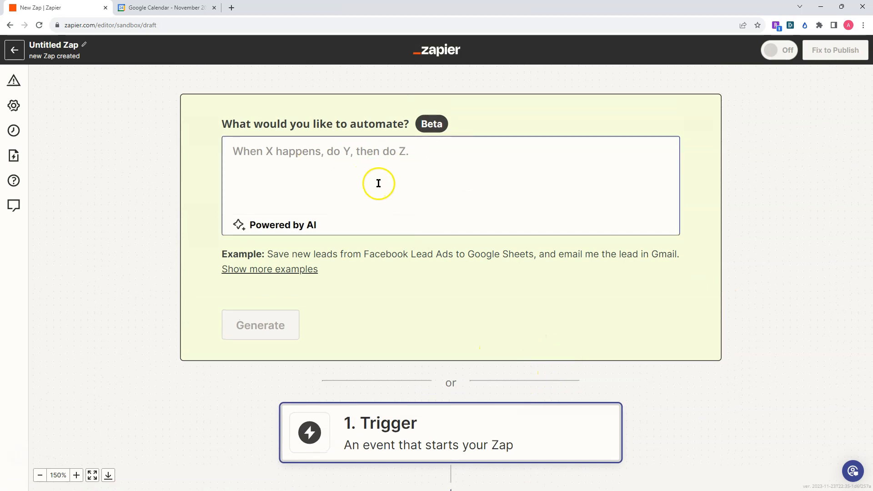
pyautogui.scroll(-2, 563, 222)
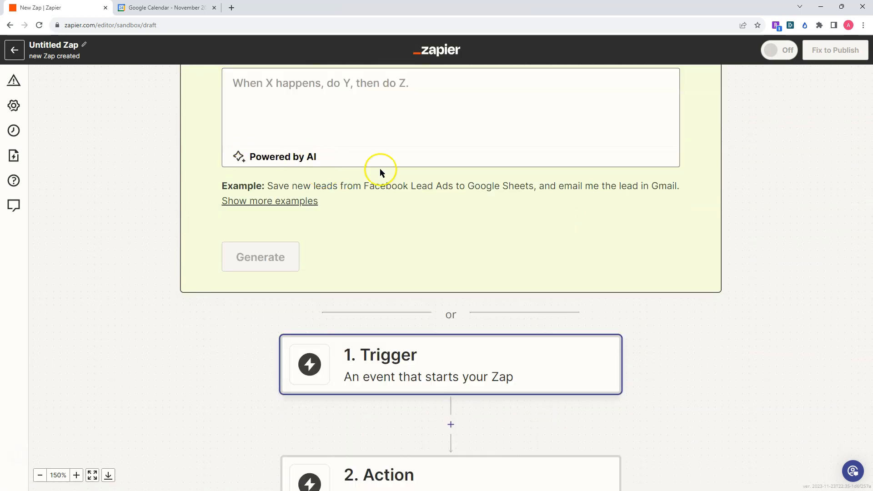
pyautogui.scroll(-2, 485, 395)
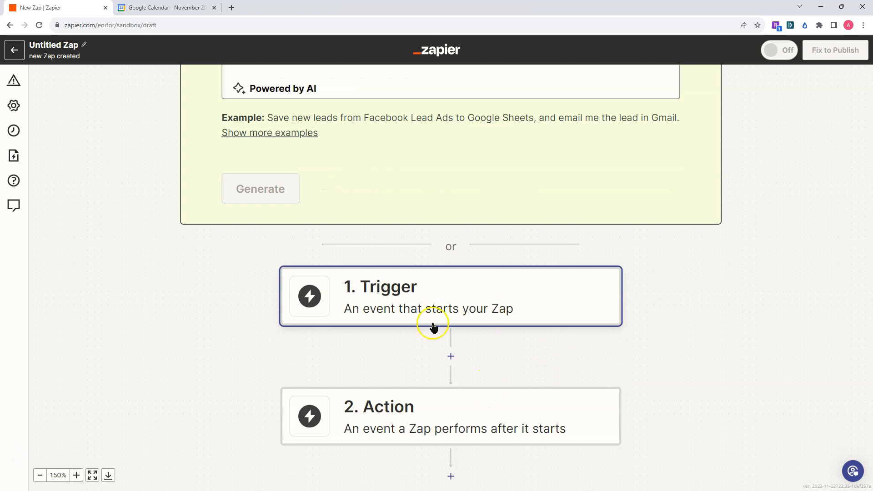
pyautogui.click(398, 301)
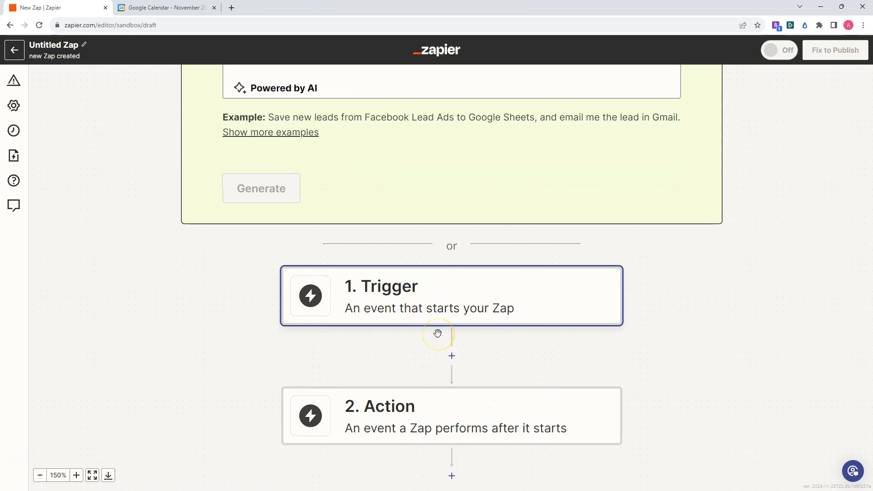
pyautogui.click(384, 288)
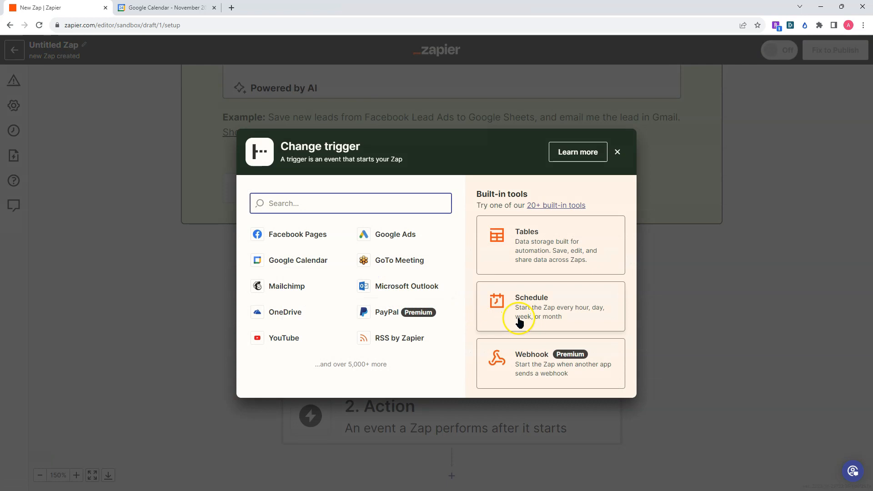
pyautogui.click(287, 272)
pyautogui.click(286, 269)
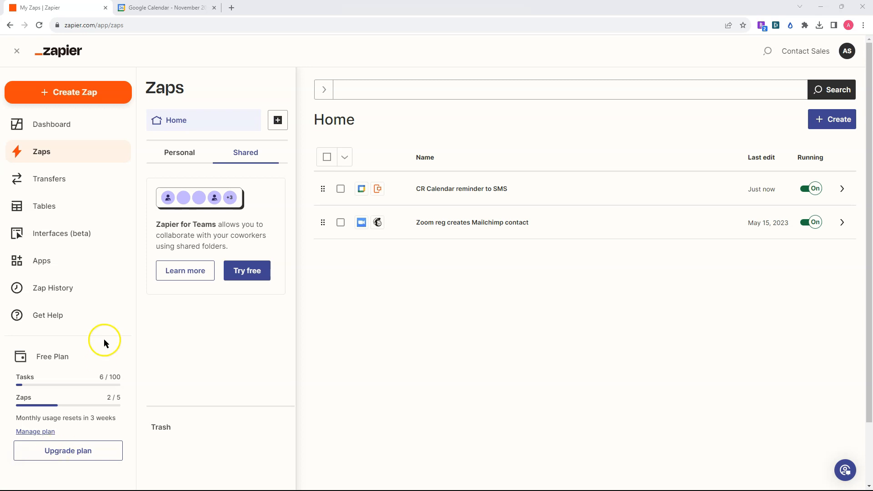
# Create a new Zap with Google Calendar as its trigger app, and check where the trigger app can be changed without changing it.
pyautogui.click(62, 93)
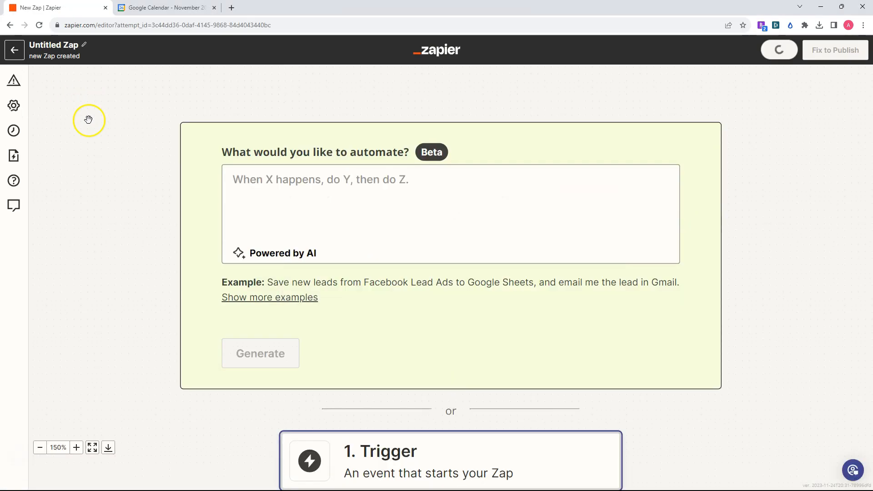
pyautogui.click(619, 222)
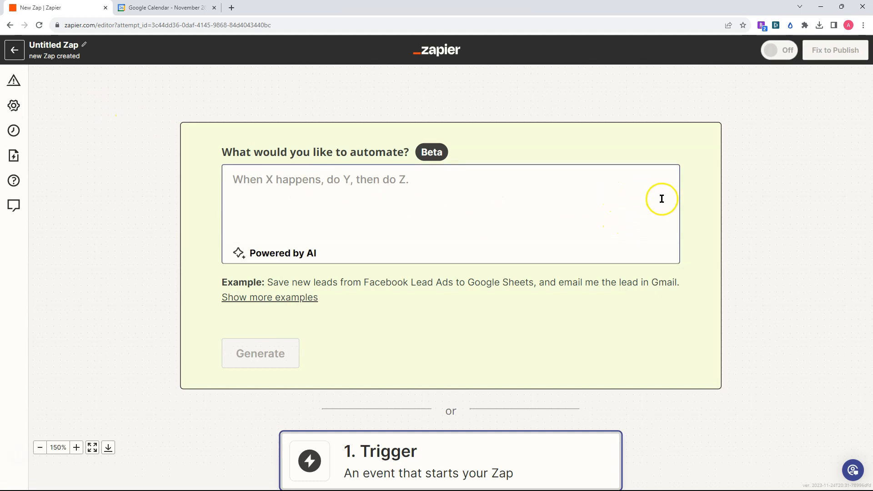
pyautogui.scroll(-3, 710, 227)
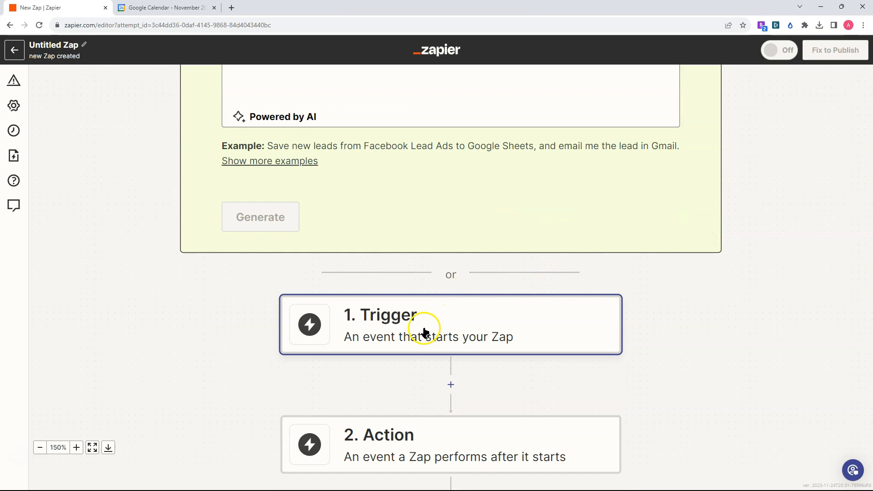
pyautogui.click(424, 332)
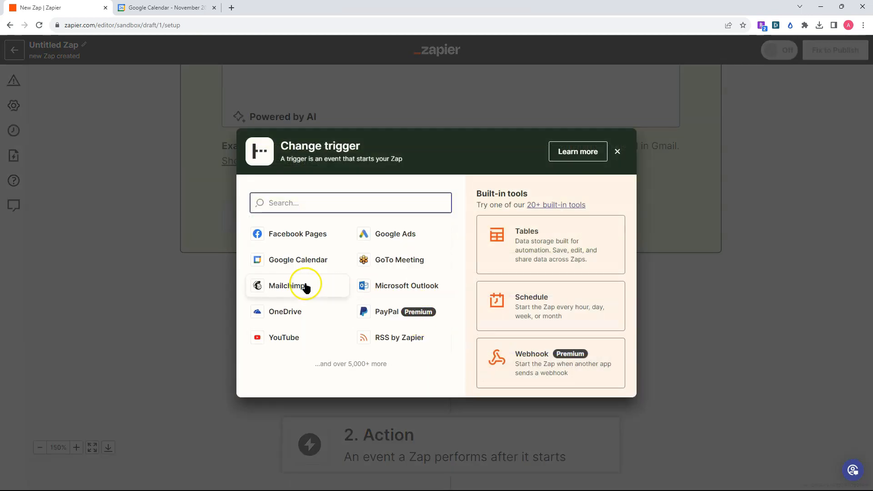
pyautogui.click(297, 261)
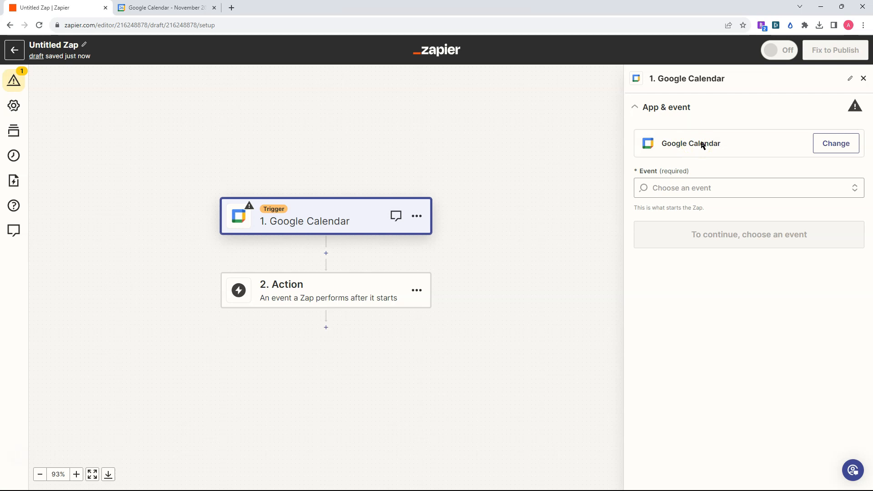
pyautogui.click(833, 145)
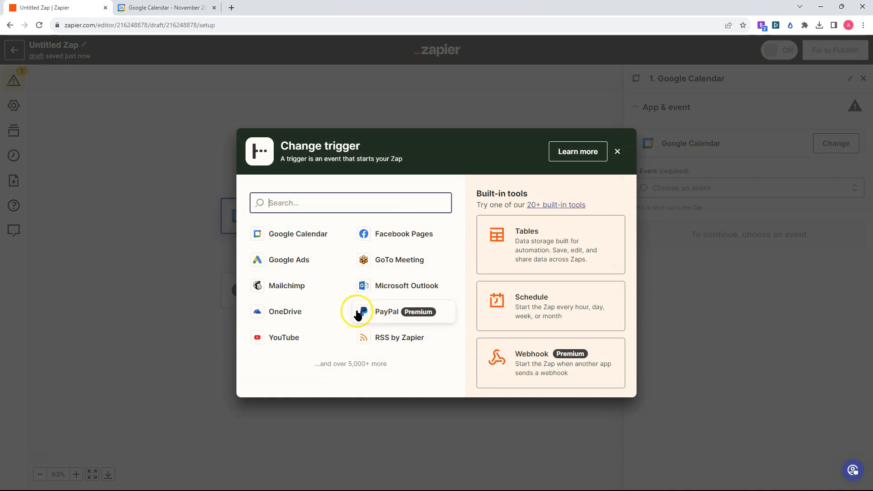
pyautogui.click(617, 153)
# Set the trigger event to Event Start and continue with the connected Google Calendar account.
pyautogui.click(648, 193)
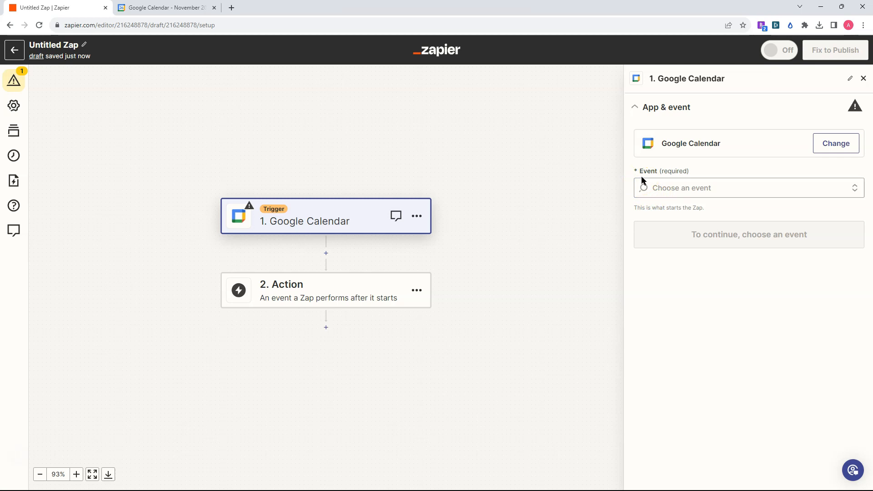
pyautogui.click(813, 190)
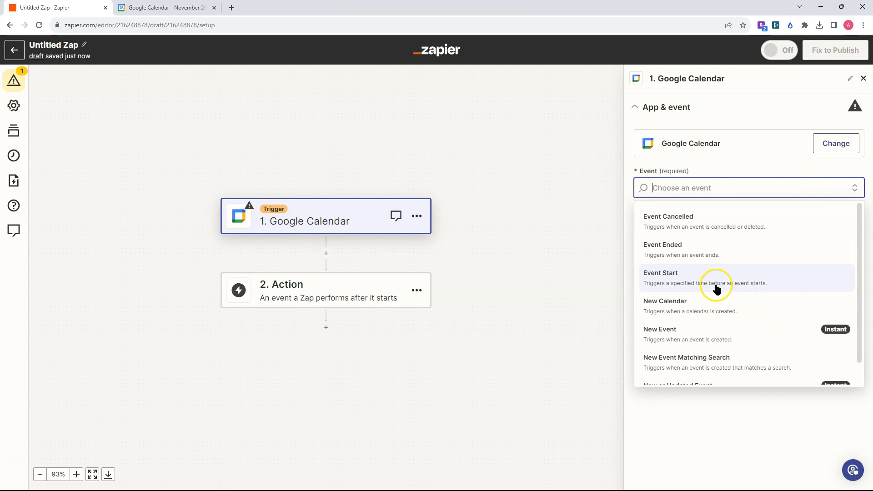
pyautogui.click(686, 278)
pyautogui.click(748, 237)
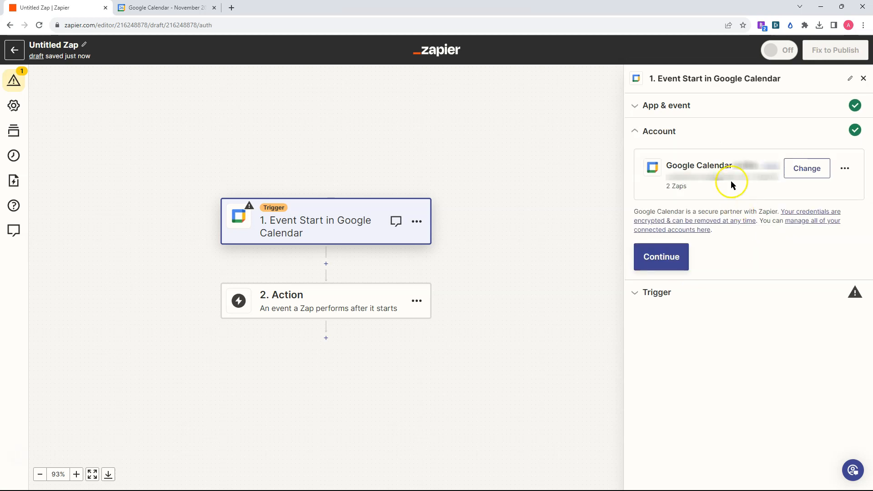
pyautogui.click(677, 262)
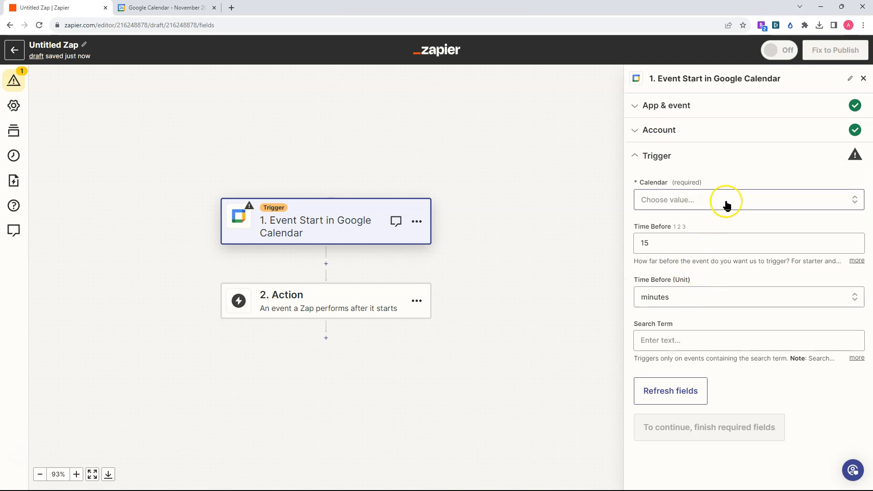
# Choose the calendar subscribed from calendar.centralreach.com as the trigger's calendar.
pyautogui.click(773, 204)
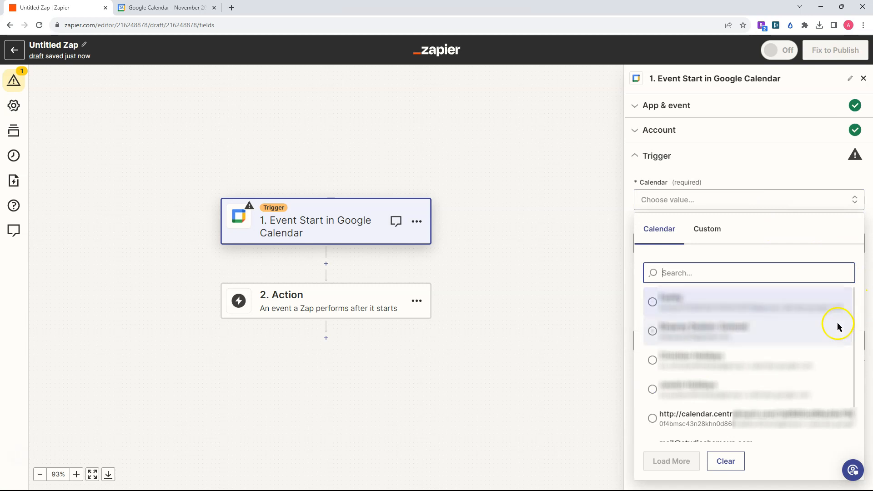
pyautogui.click(654, 419)
pyautogui.click(654, 419)
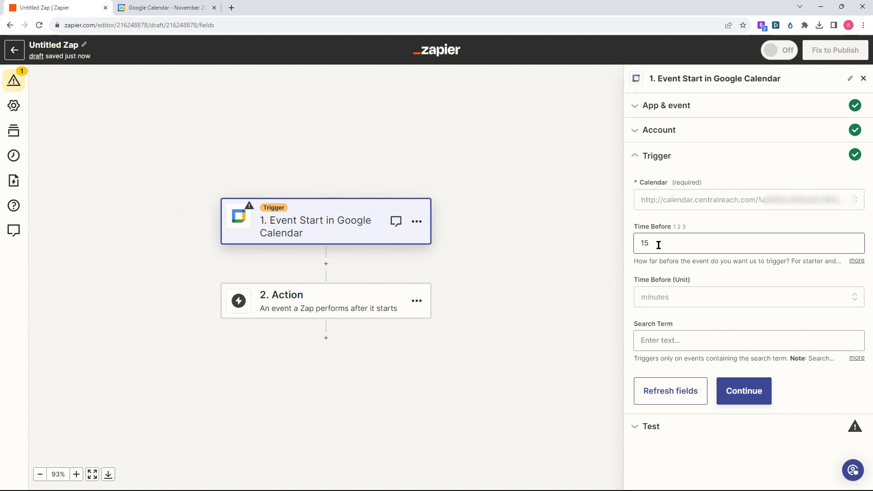
# Set the trigger to fire 6 hours before the event starts.
pyautogui.click(686, 240)
pyautogui.moveTo(651, 242); pyautogui.dragTo(633, 239)
pyautogui.write('6')
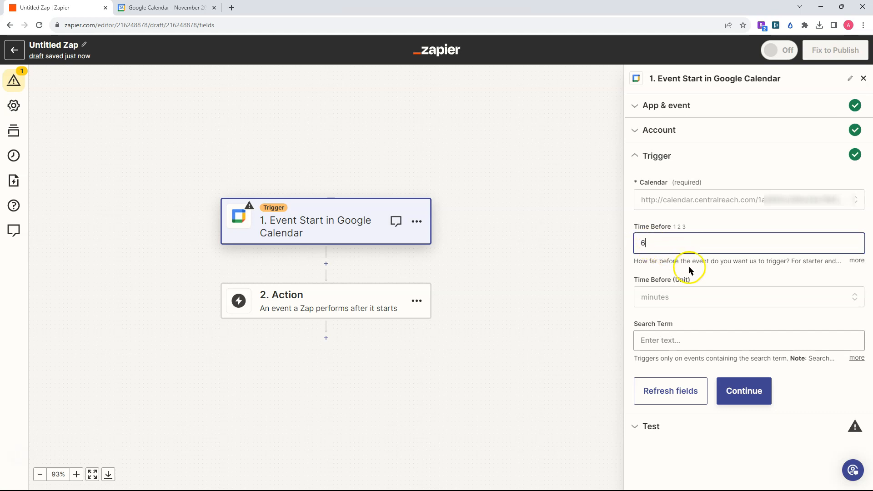
pyautogui.click(683, 304)
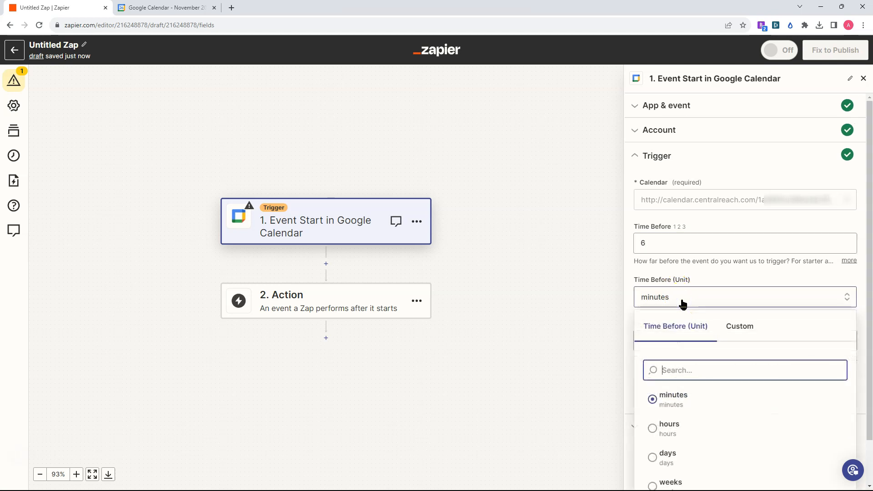
pyautogui.click(653, 433)
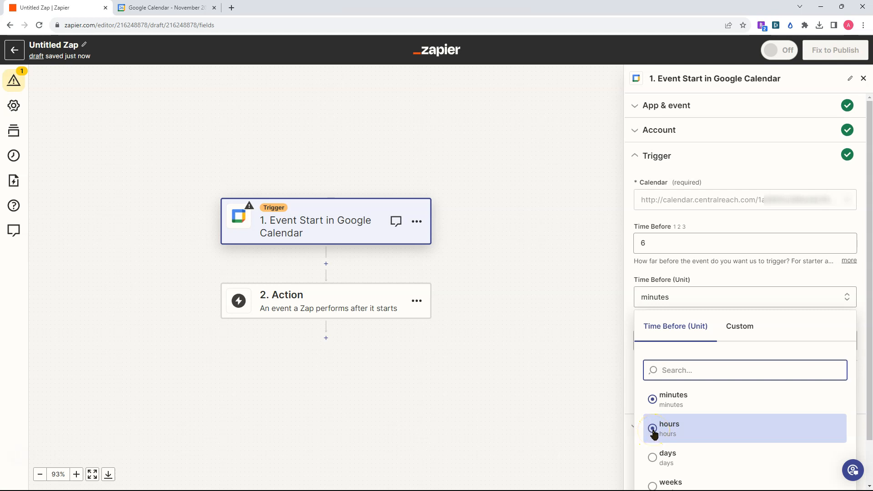
# Set the trigger's time unit to hours, and test the trigger, continuing with the Event A record.
pyautogui.click(653, 430)
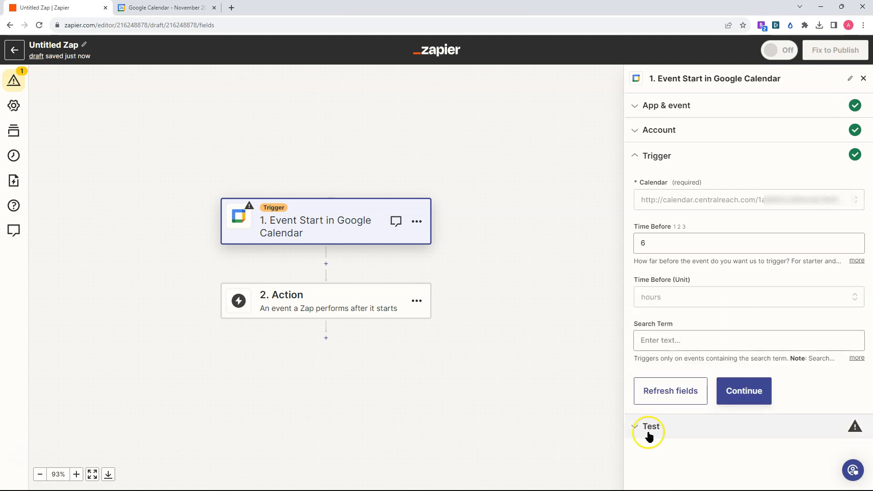
pyautogui.click(742, 404)
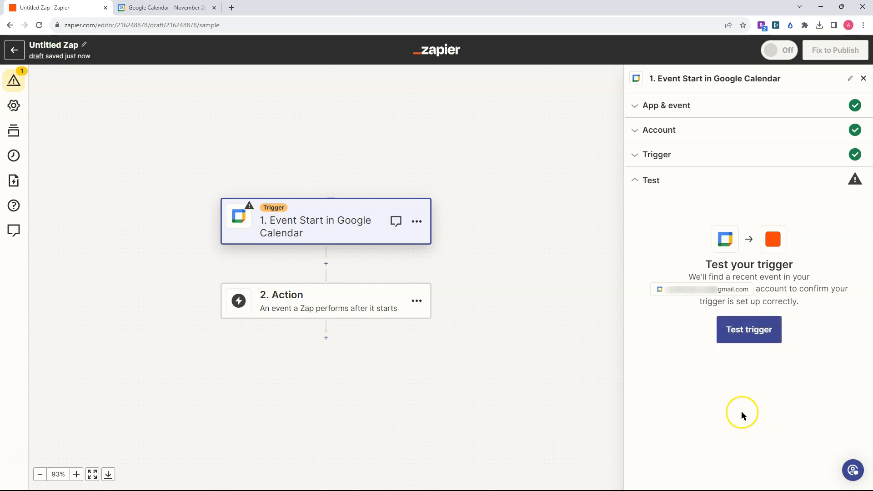
pyautogui.click(745, 339)
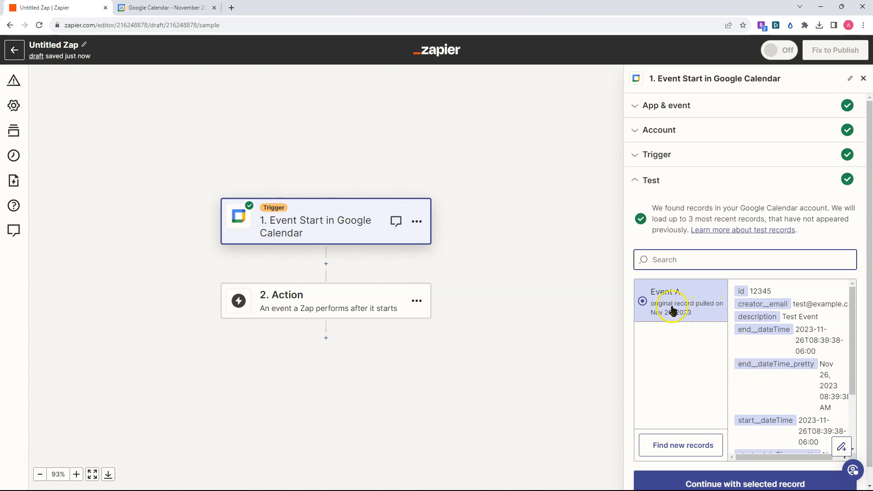
pyautogui.click(756, 485)
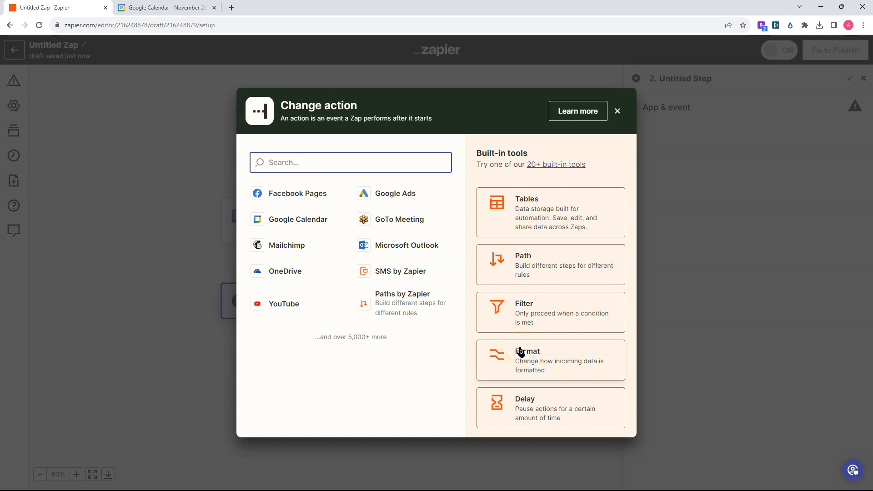
# Add an SMS by Zapier action with the Send SMS event and continue with the connected account.
pyautogui.click(554, 397)
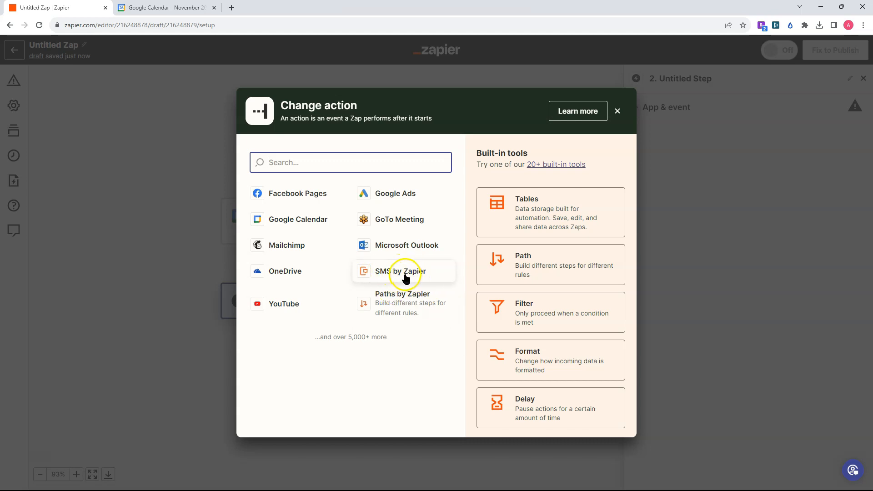
pyautogui.click(400, 273)
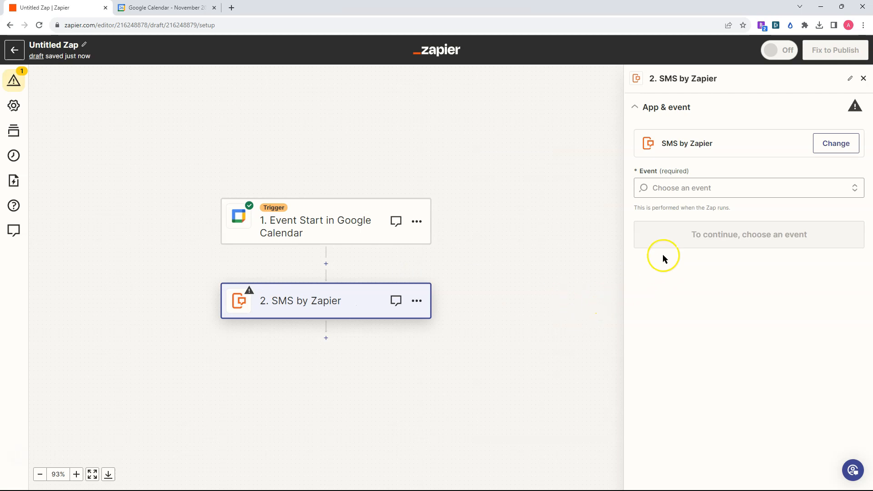
pyautogui.click(769, 188)
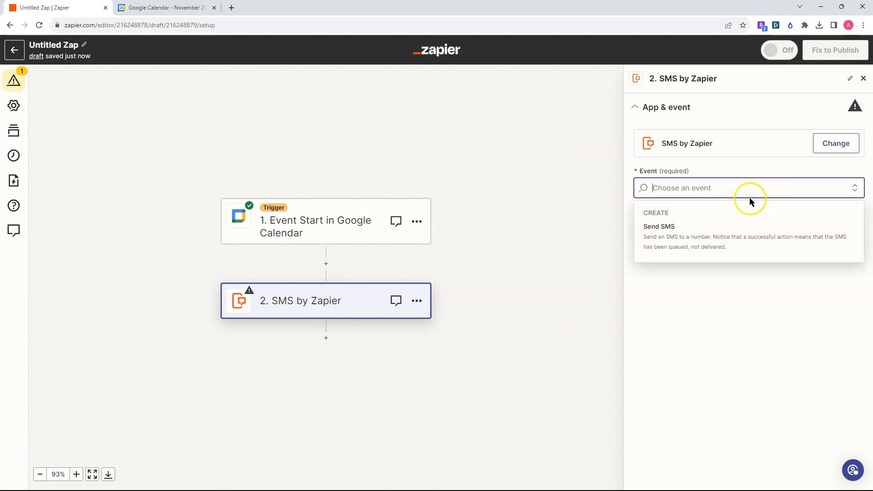
pyautogui.click(671, 232)
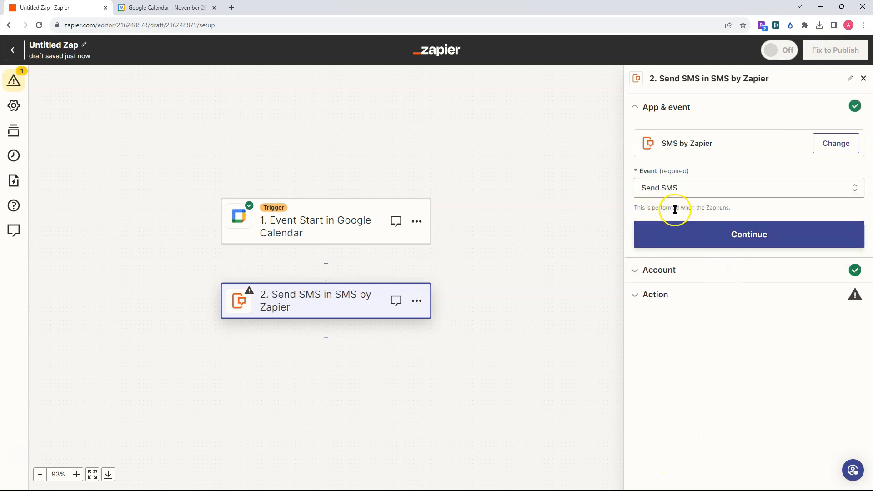
pyautogui.moveTo(731, 208); pyautogui.dragTo(635, 210)
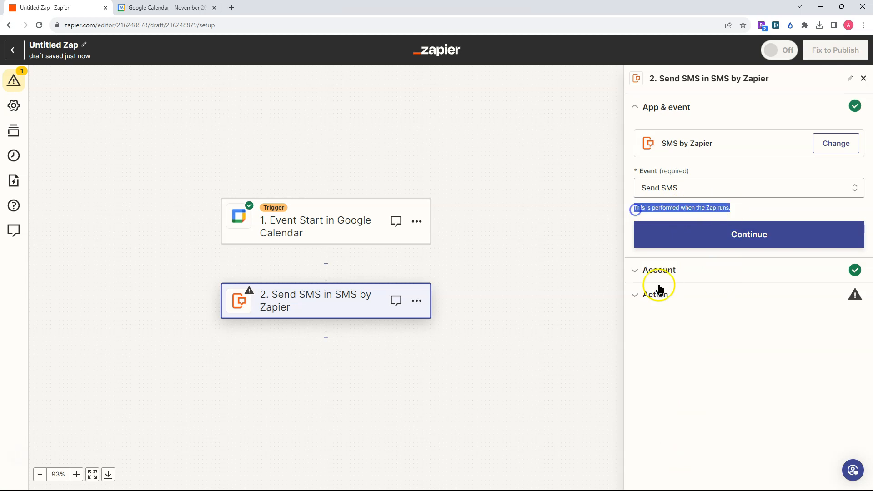
pyautogui.click(738, 232)
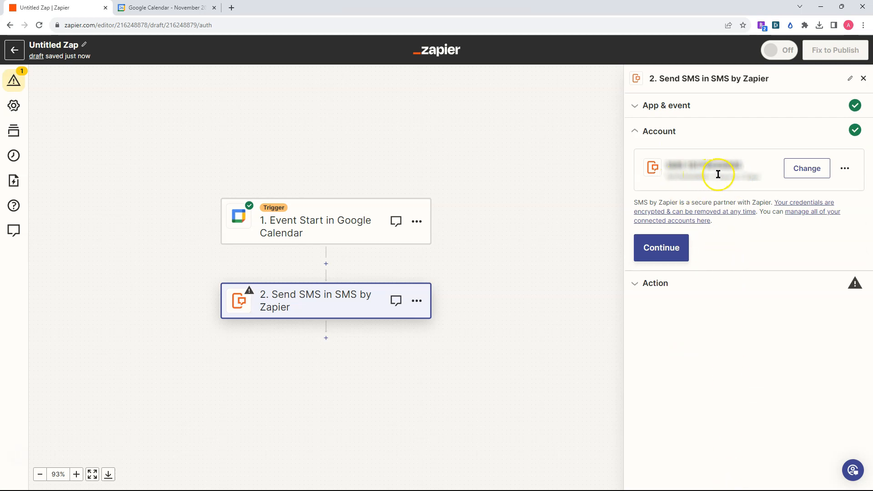
pyautogui.click(668, 248)
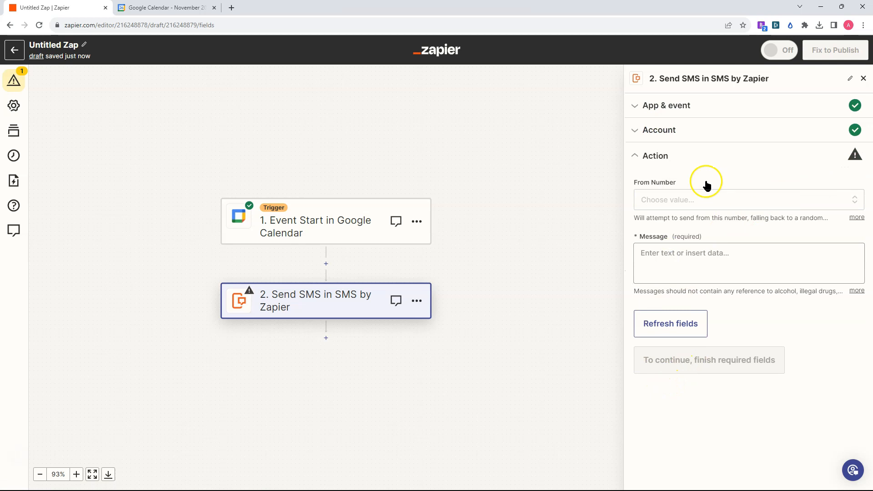
# Choose the first listed phone number below Random as the From Number of the SMS action.
pyautogui.click(638, 180)
pyautogui.moveTo(638, 182); pyautogui.dragTo(677, 185)
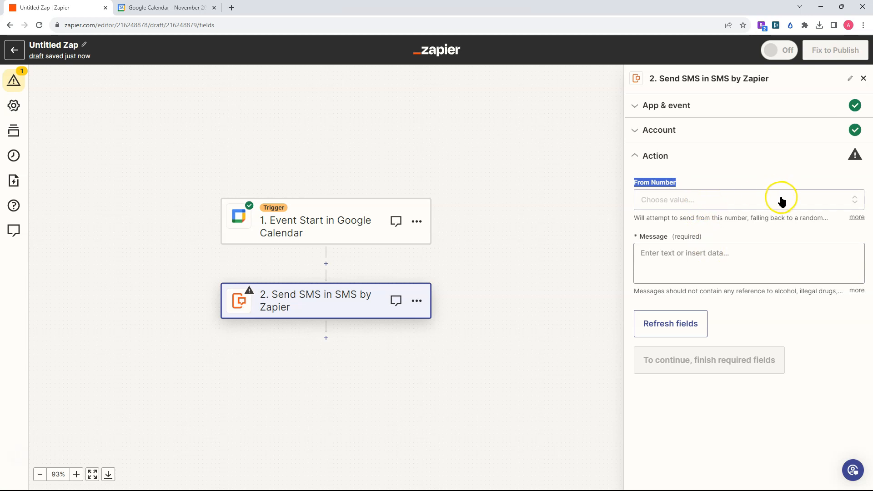
pyautogui.click(828, 200)
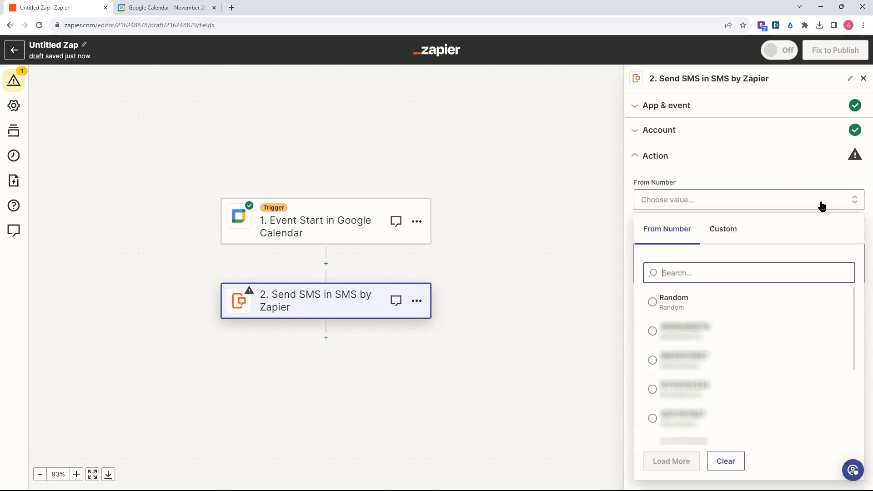
pyautogui.click(694, 304)
pyautogui.click(719, 329)
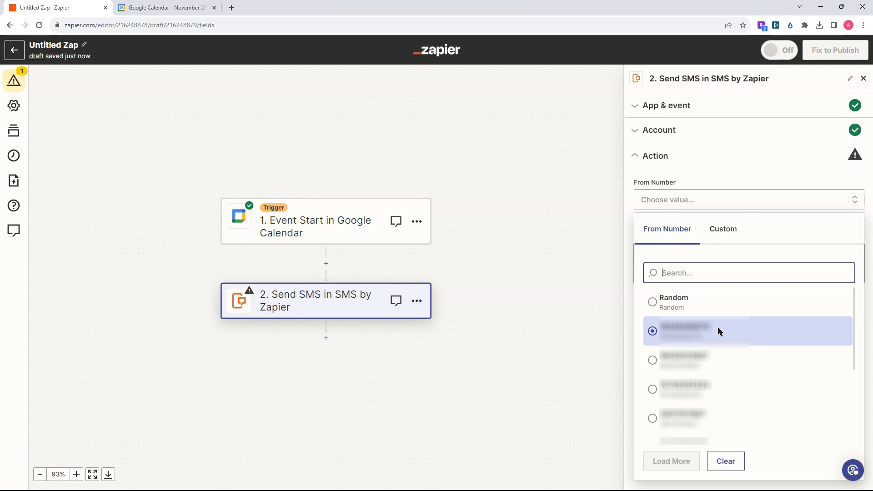
pyautogui.click(668, 328)
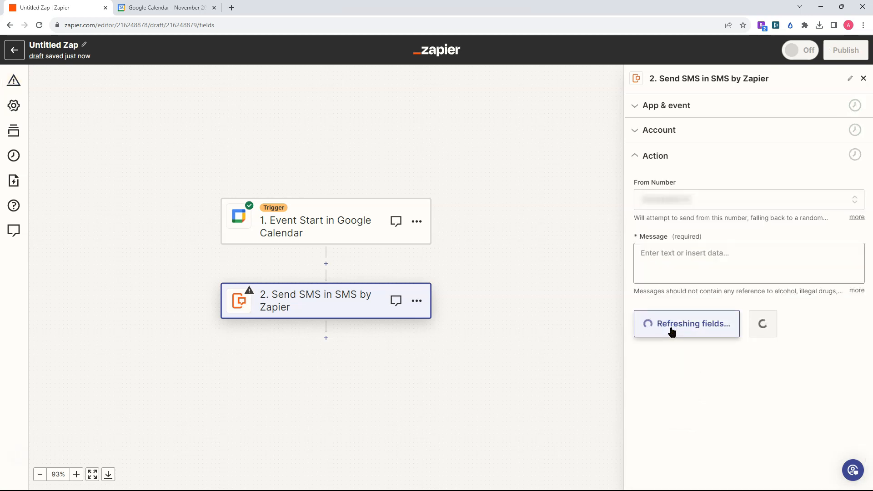
# Enter "BIPS Therapy Reminder:" as the opening text of the SMS message.
pyautogui.click(678, 252)
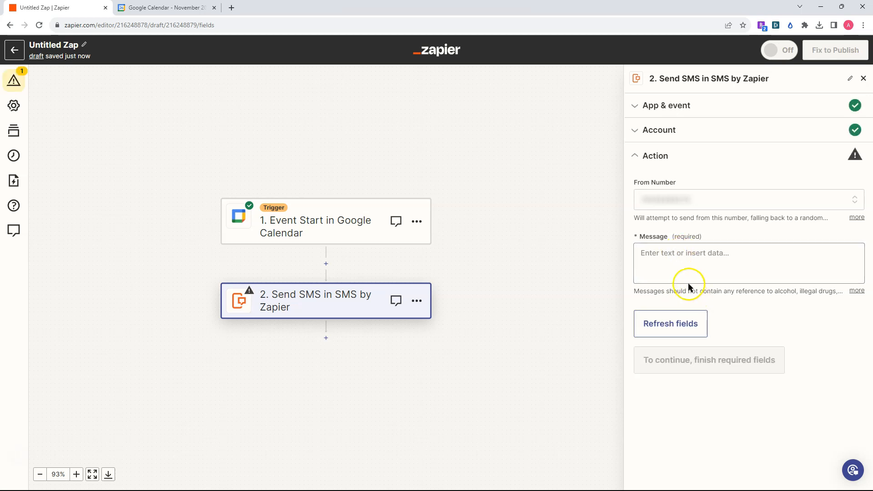
pyautogui.click(680, 248)
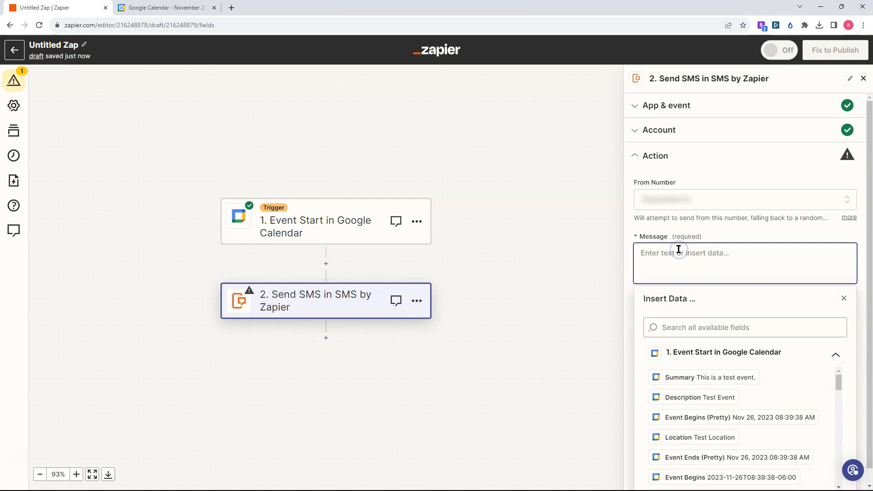
pyautogui.click(678, 258)
pyautogui.write('B')
pyautogui.doubleClick(673, 252)
pyautogui.write('The')
pyautogui.write('pay')
pyautogui.press('BackSpace')
pyautogui.press('BackSpace')
pyautogui.press('BackSpace')
pyautogui.write('rapy')
pyautogui.click(721, 259)
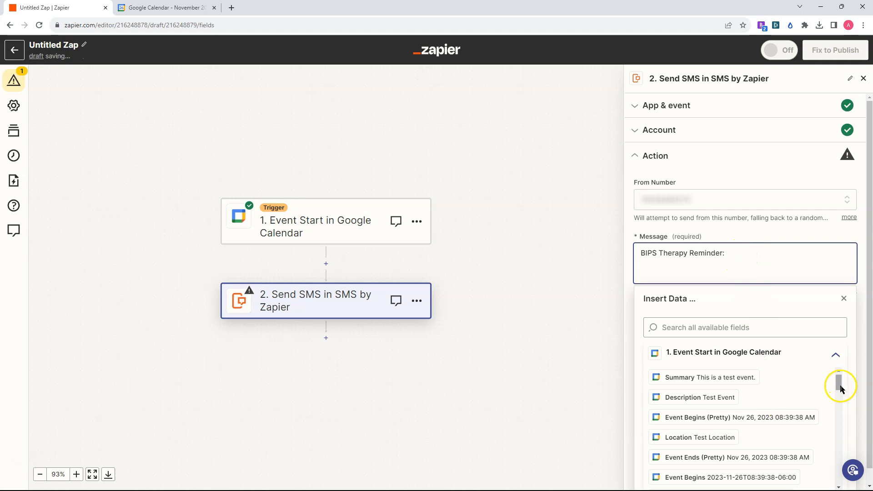
# Insert the Event Begins (Pretty) field after the message text and the Description field on a new line.
pyautogui.moveTo(839, 391); pyautogui.dragTo(839, 391)
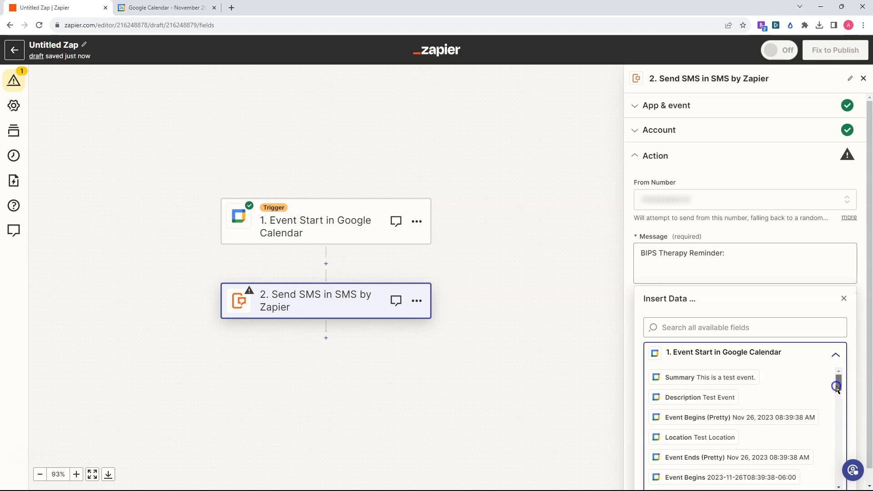
pyautogui.click(699, 418)
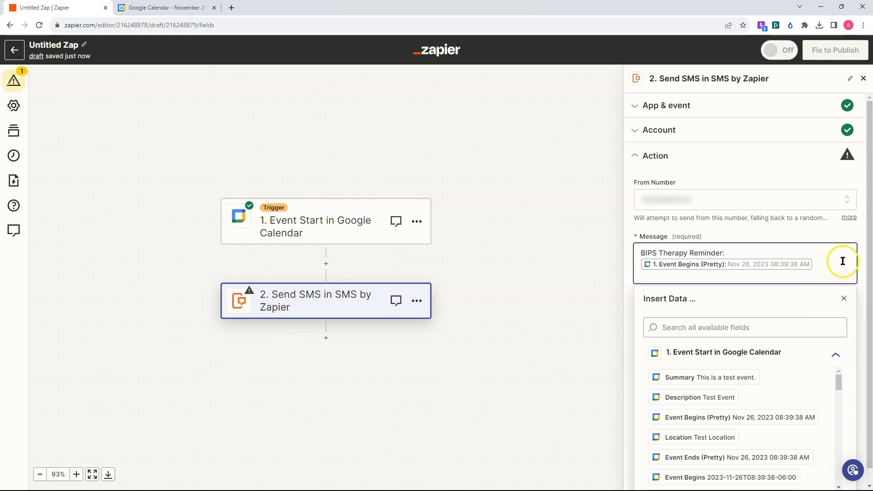
pyautogui.press('Return')
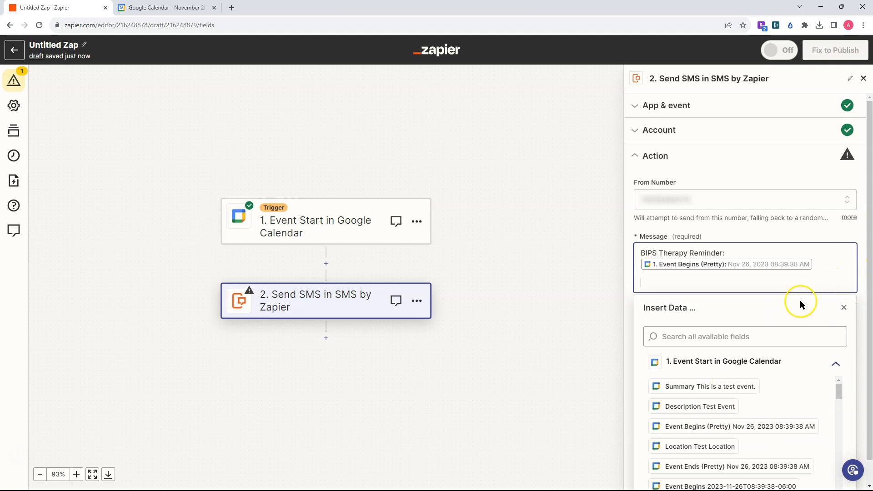
pyautogui.click(690, 407)
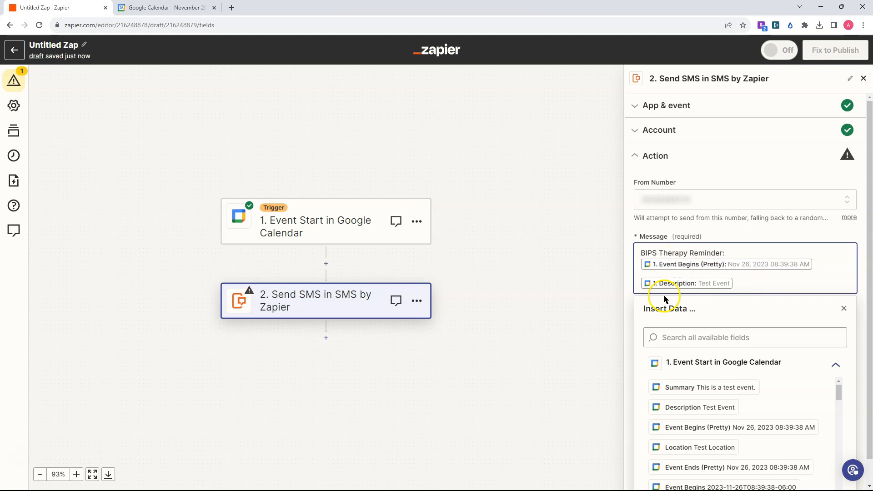
pyautogui.moveTo(840, 390); pyautogui.dragTo(859, 381)
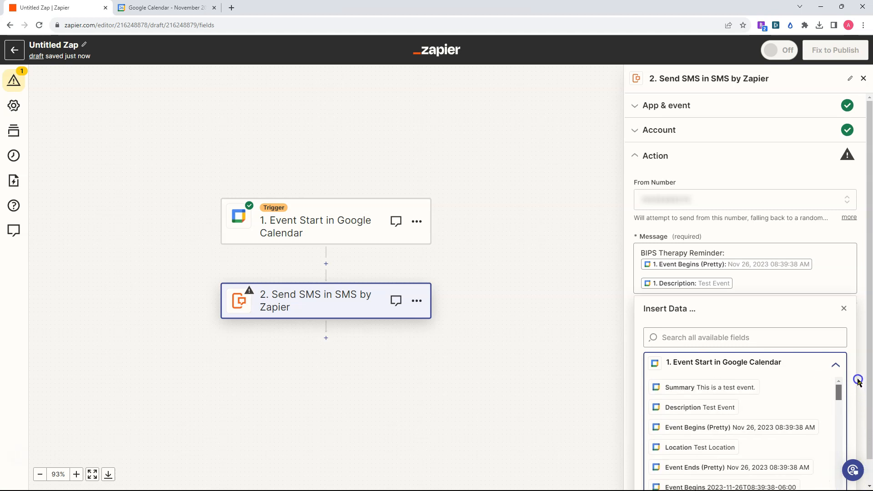
# Finish the message setup, continue to the action's test and send a test SMS.
pyautogui.click(852, 308)
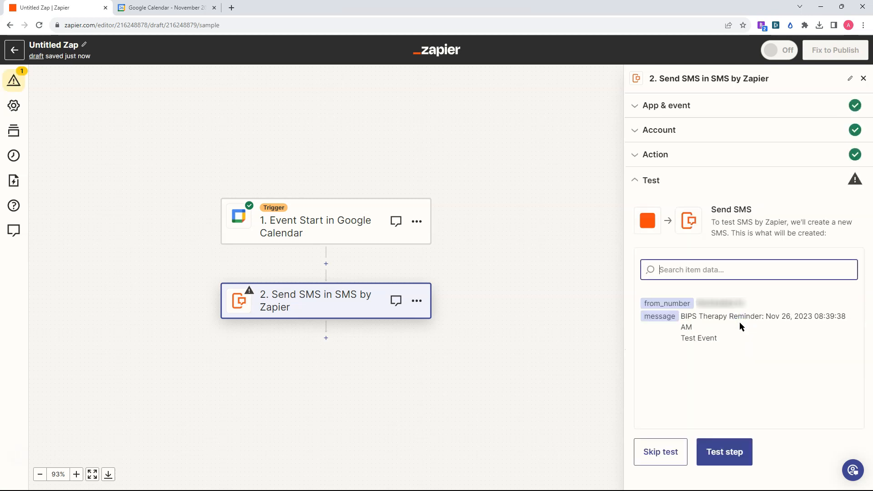
pyautogui.click(740, 460)
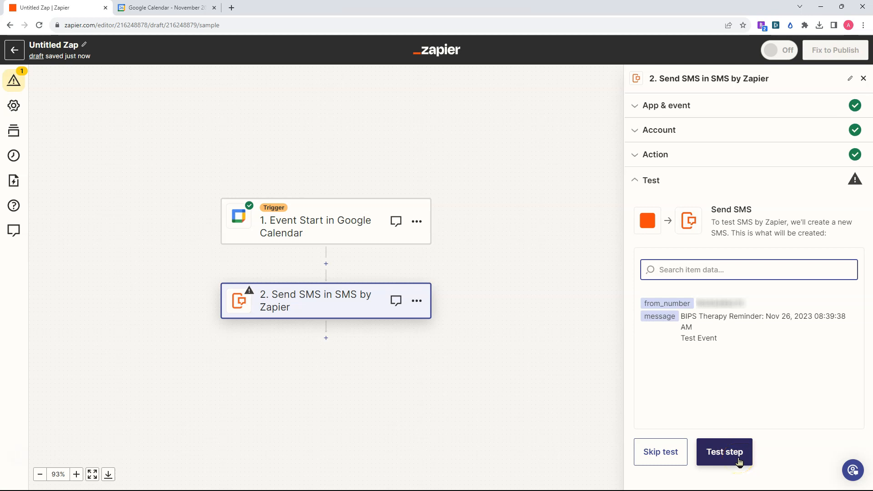
pyautogui.click(738, 455)
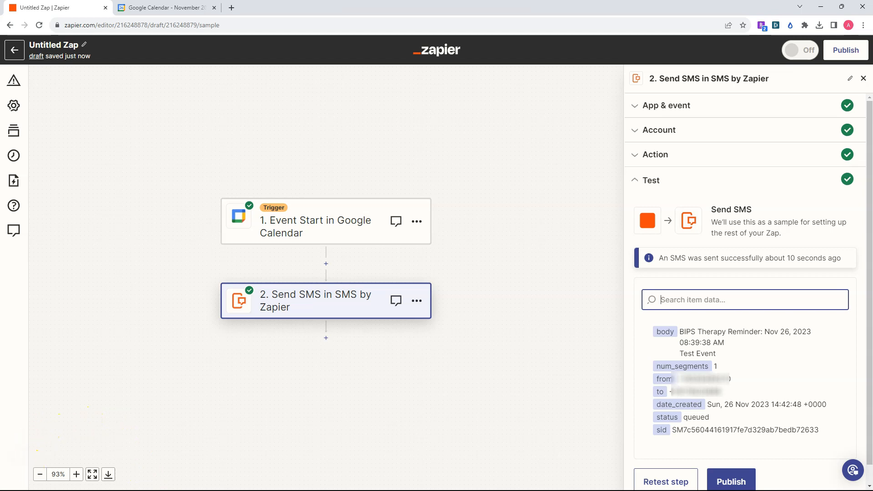
# Switch to Phone Link, open the received test reminder to check its text, and return to the Zap.
pyautogui.click(38, 490)
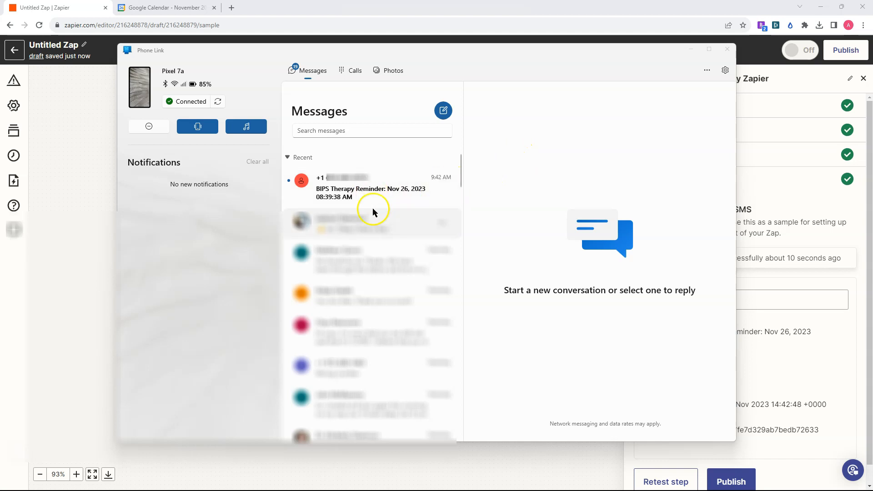
pyautogui.click(356, 191)
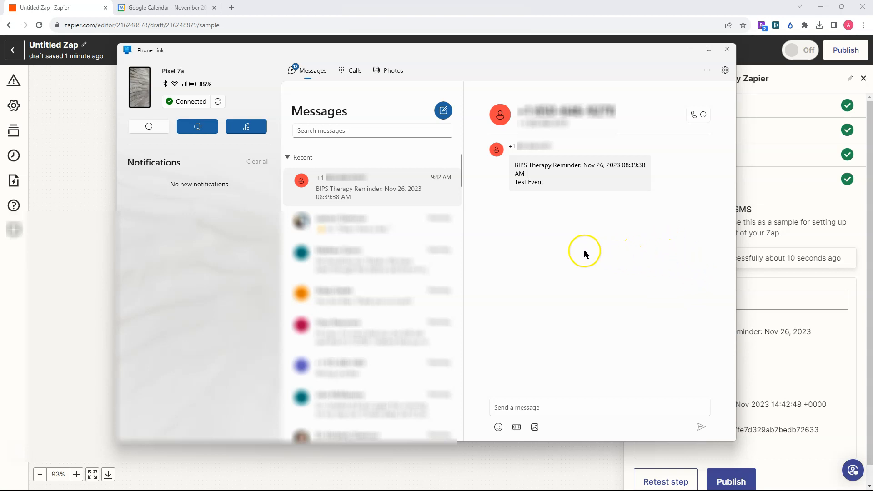
pyautogui.click(691, 50)
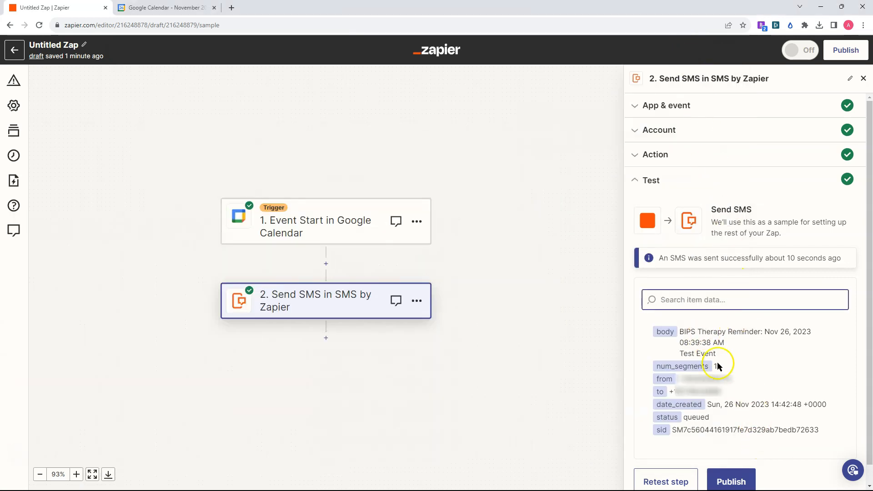
# Publish the Zap and rename it BIPS ZAP Demo.
pyautogui.click(732, 482)
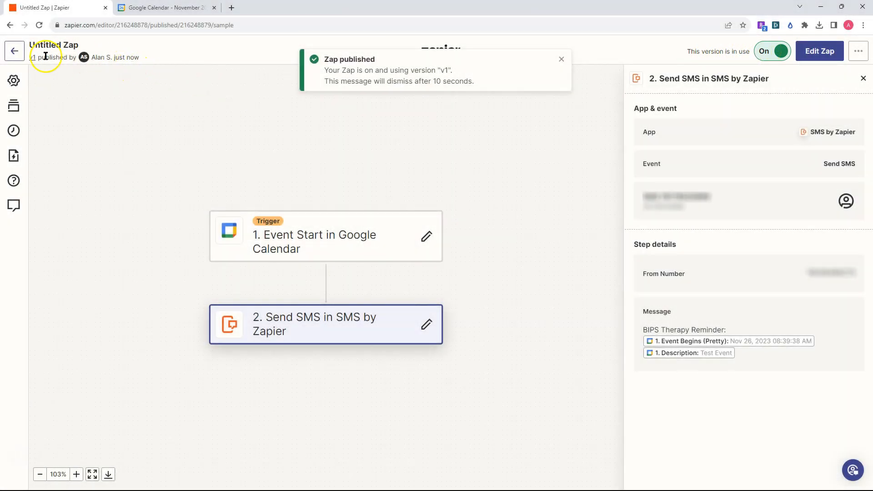
pyautogui.click(48, 45)
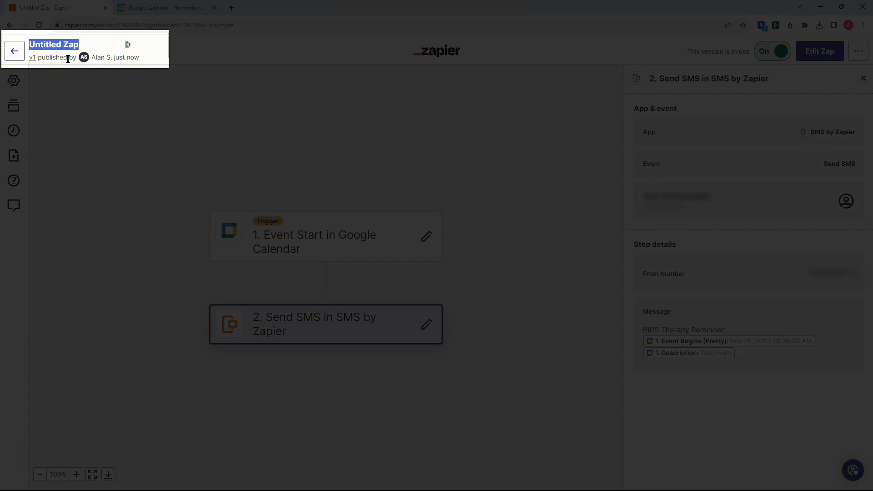
pyautogui.write('BIPS ZE')
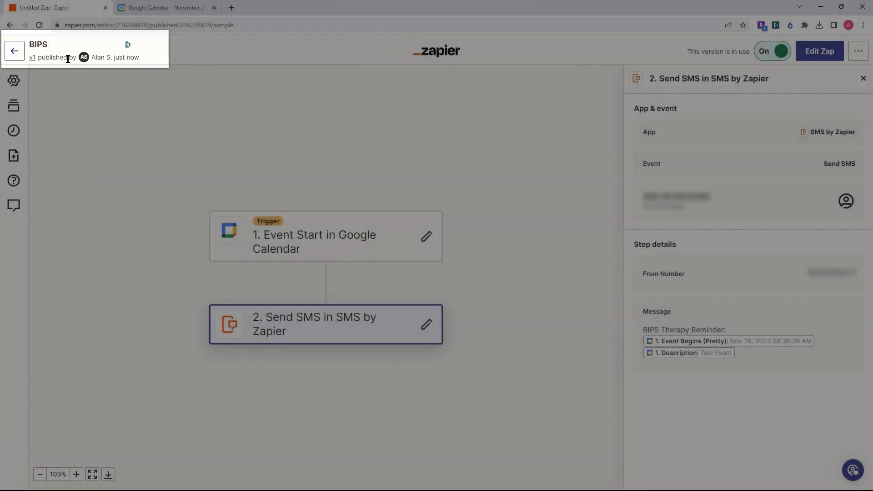
pyautogui.press('BackSpace')
pyautogui.write('AP Demo')
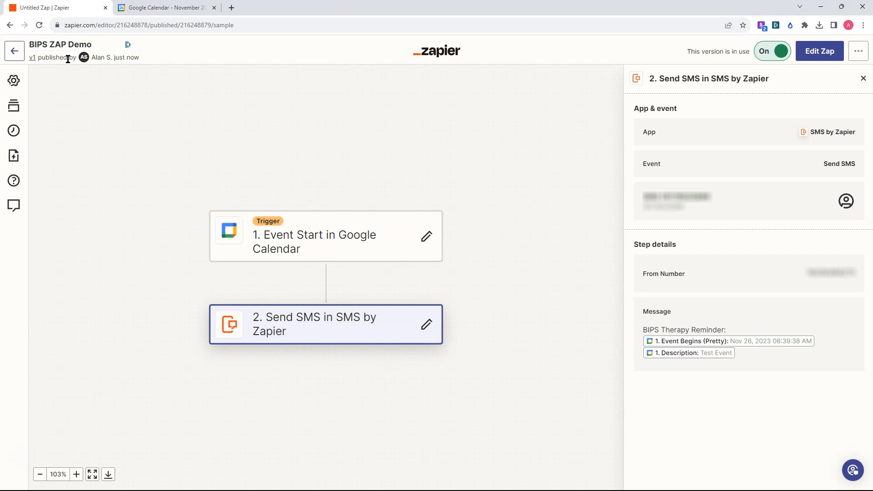
pyautogui.click(364, 66)
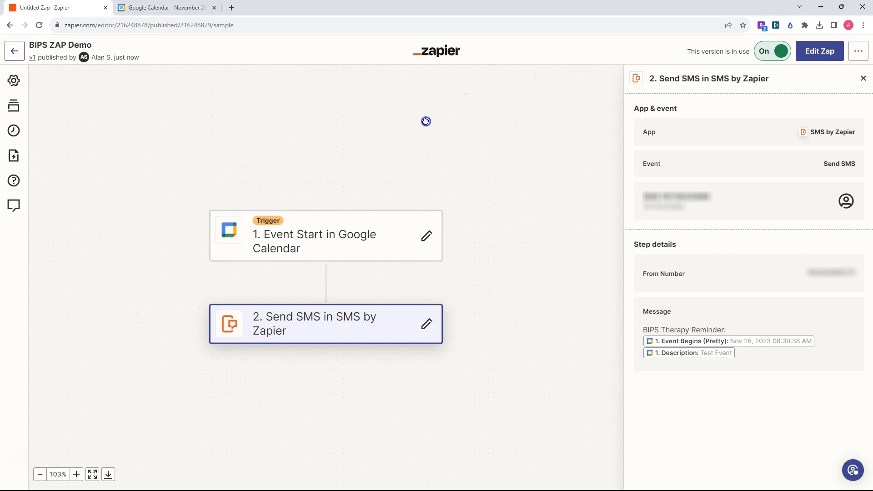
pyautogui.click(421, 136)
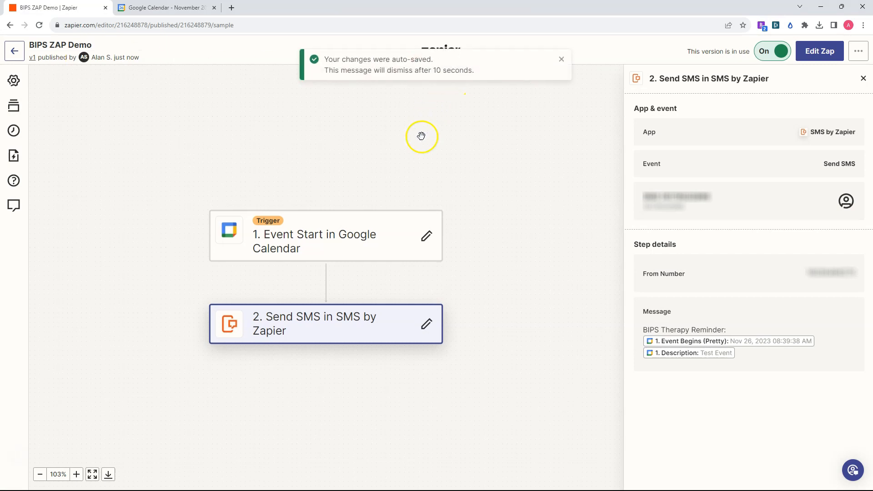
# Return from the published Zap to the Zaps list and reload it to check the running Zaps.
pyautogui.click(13, 54)
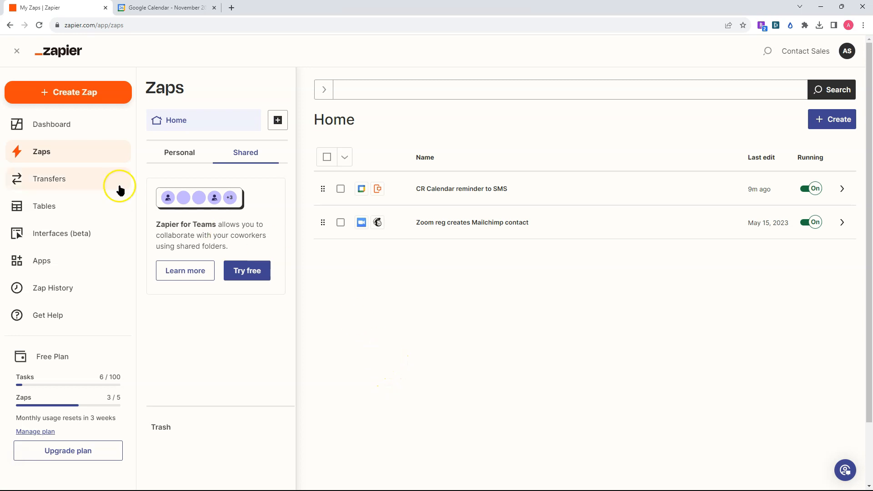
pyautogui.click(40, 25)
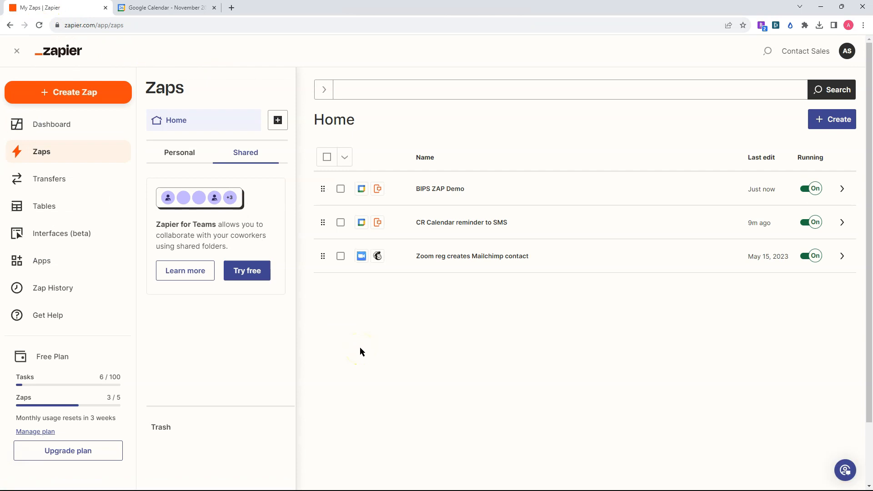
pyautogui.click(689, 197)
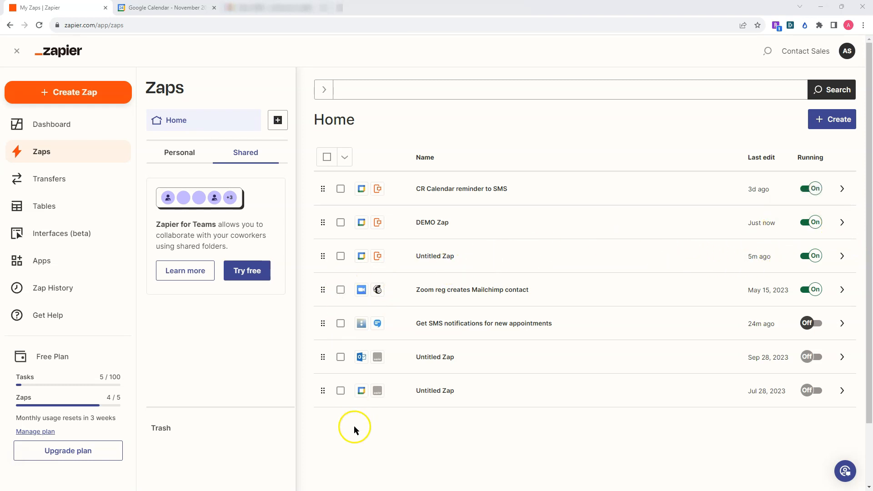
# Select DEMO Zap, Get SMS notifications for new appointments and the three Untitled Zaps, and try to delete them.
pyautogui.click(341, 391)
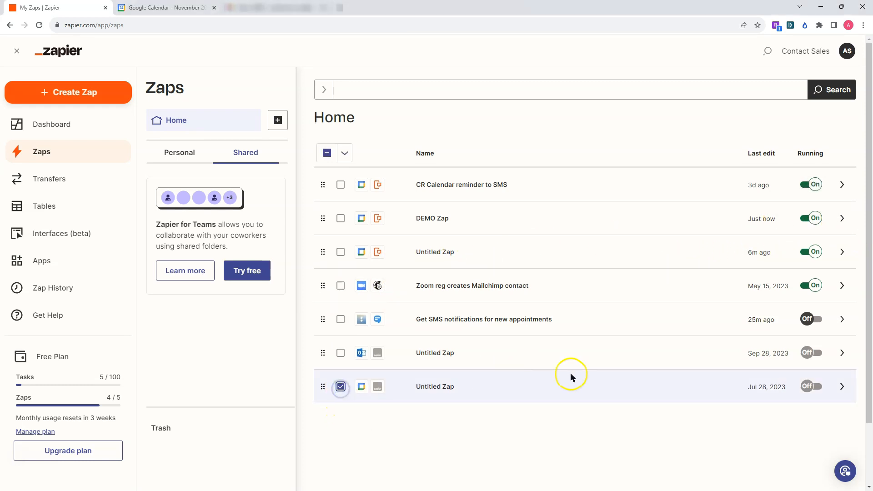
pyautogui.click(342, 353)
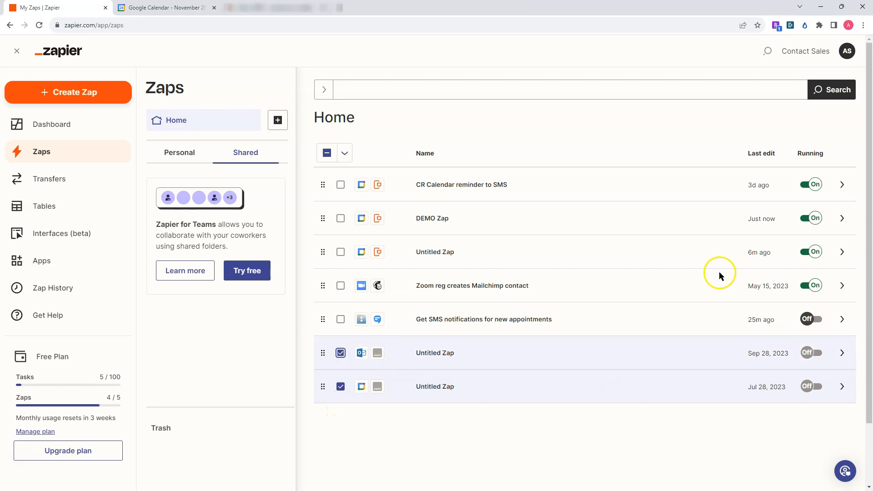
pyautogui.click(341, 319)
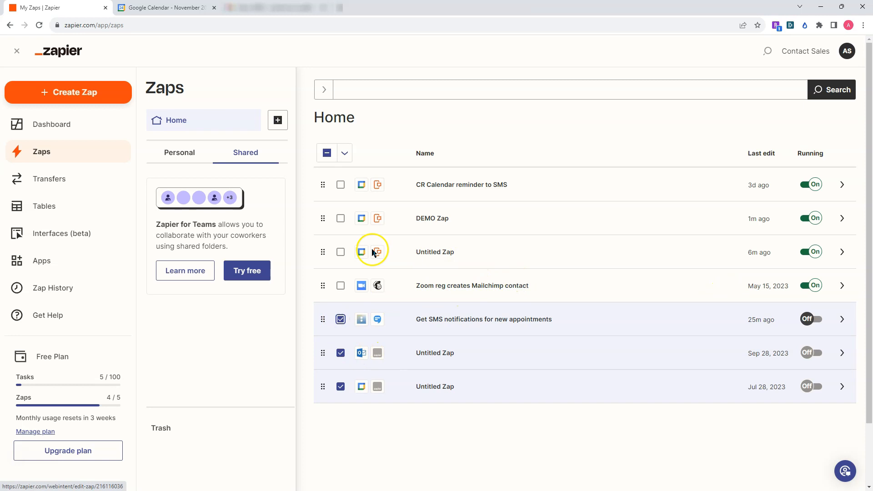
pyautogui.click(342, 252)
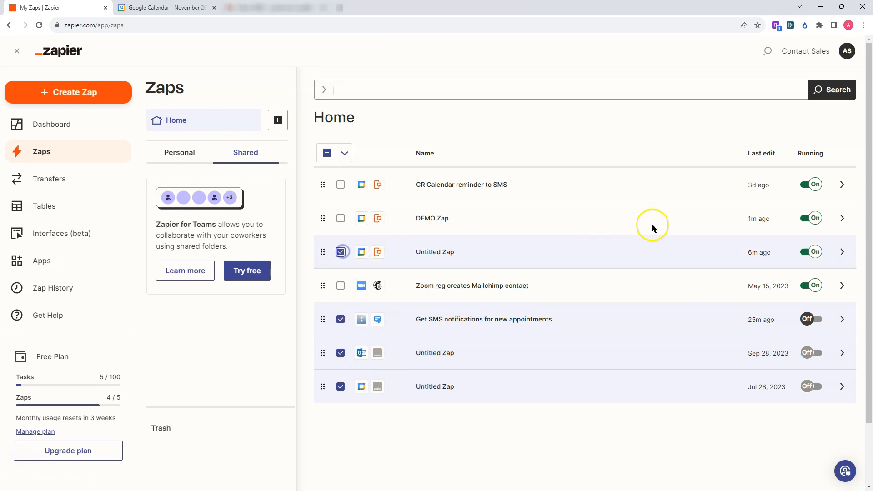
pyautogui.click(347, 223)
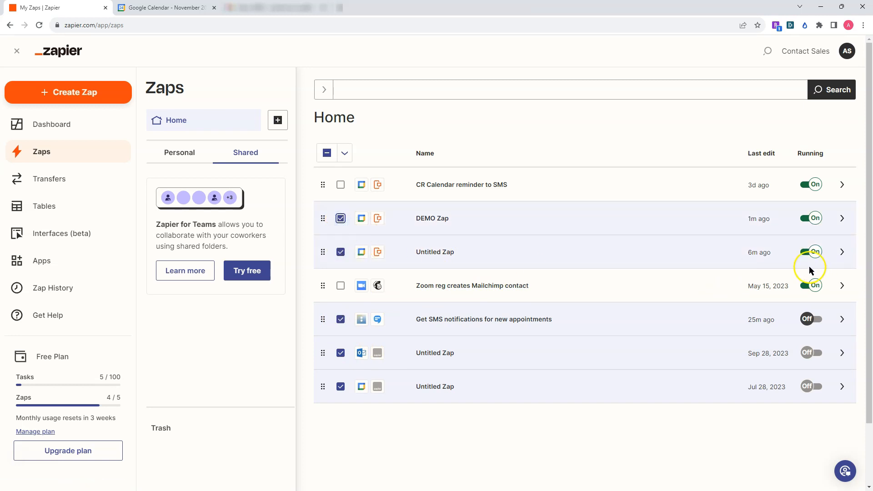
pyautogui.click(343, 156)
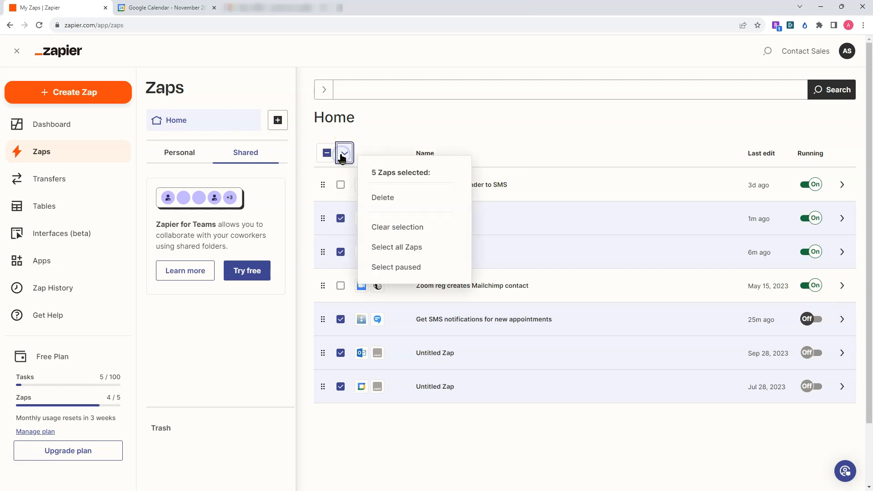
pyautogui.click(388, 198)
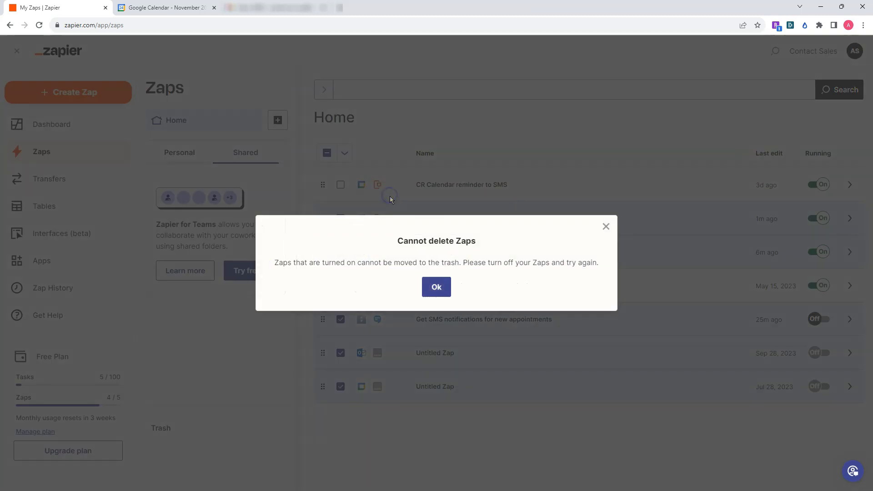
pyautogui.click(446, 289)
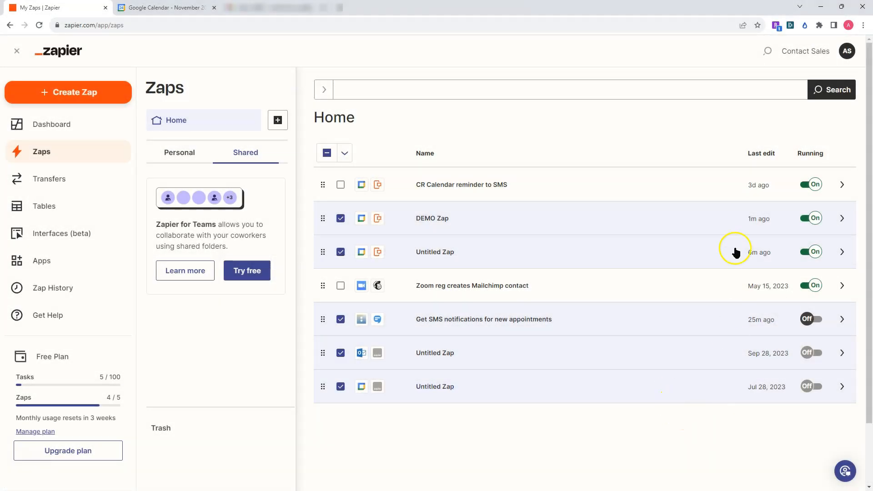
# Turn off DEMO Zap and the running Untitled Zap, and move the five selected Zaps to the trash.
pyautogui.click(806, 222)
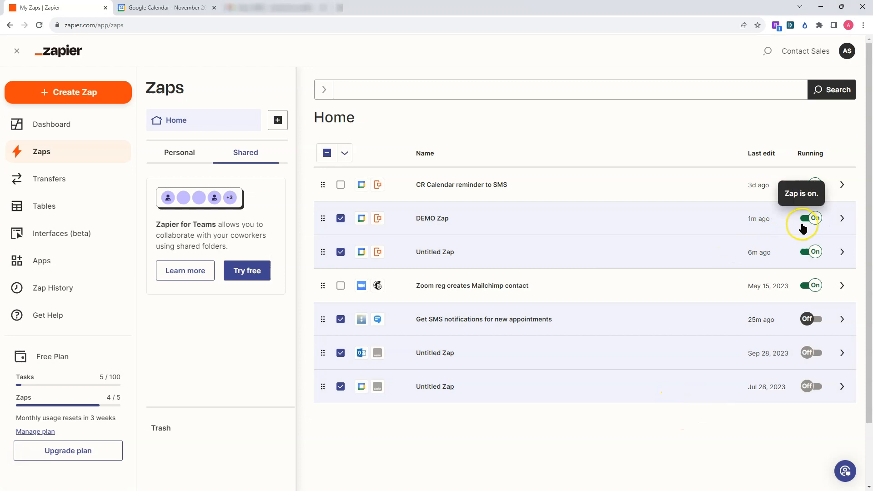
pyautogui.click(811, 258)
pyautogui.click(344, 154)
pyautogui.click(392, 210)
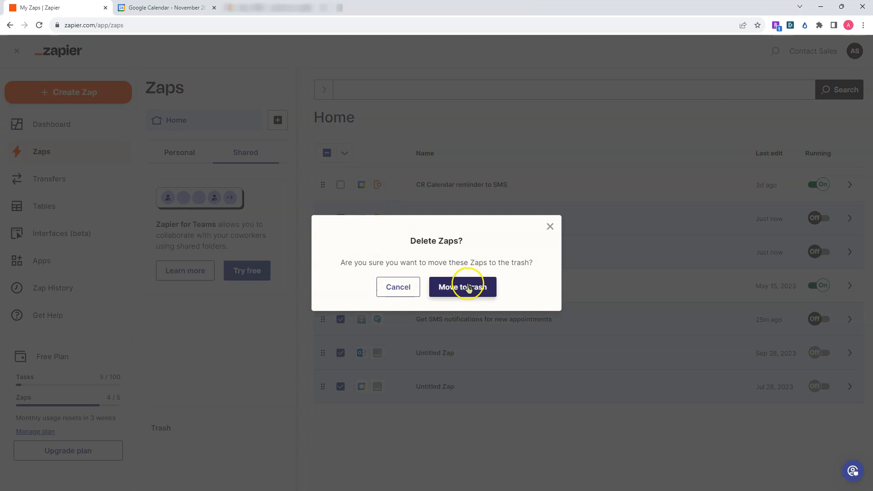
pyautogui.click(468, 285)
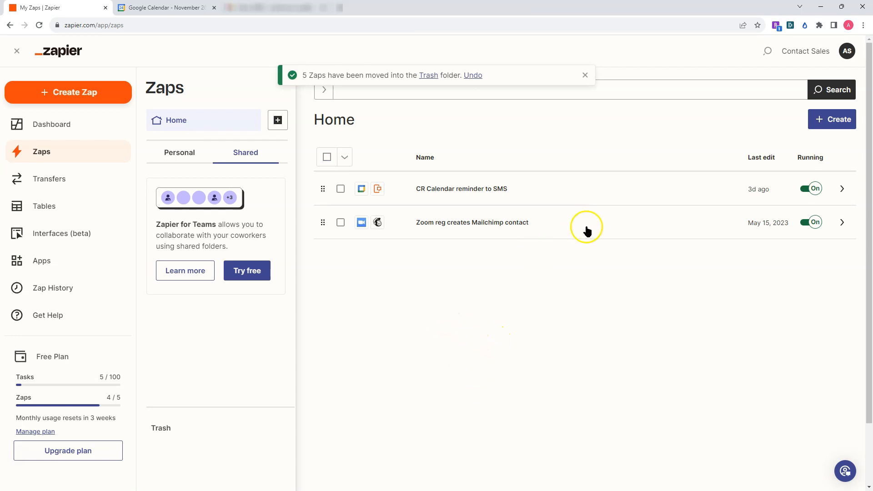
# Open the account menu and go to one of its pages.
pyautogui.click(847, 50)
pyautogui.click(779, 115)
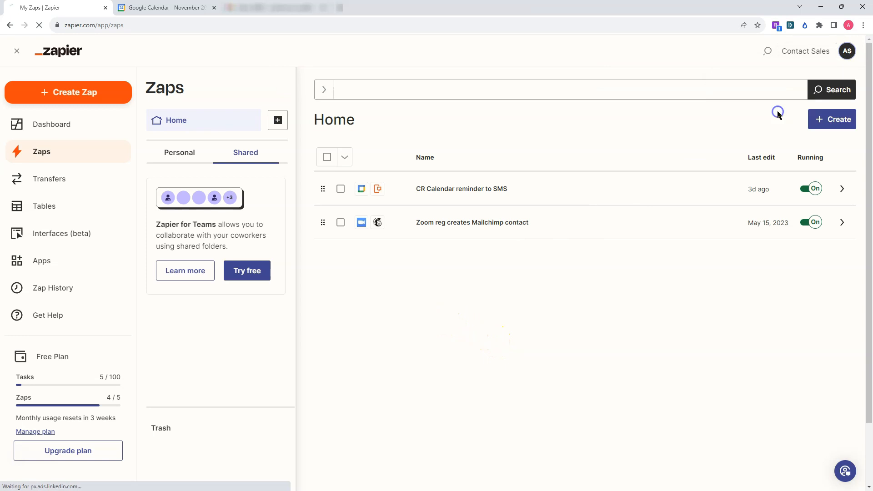